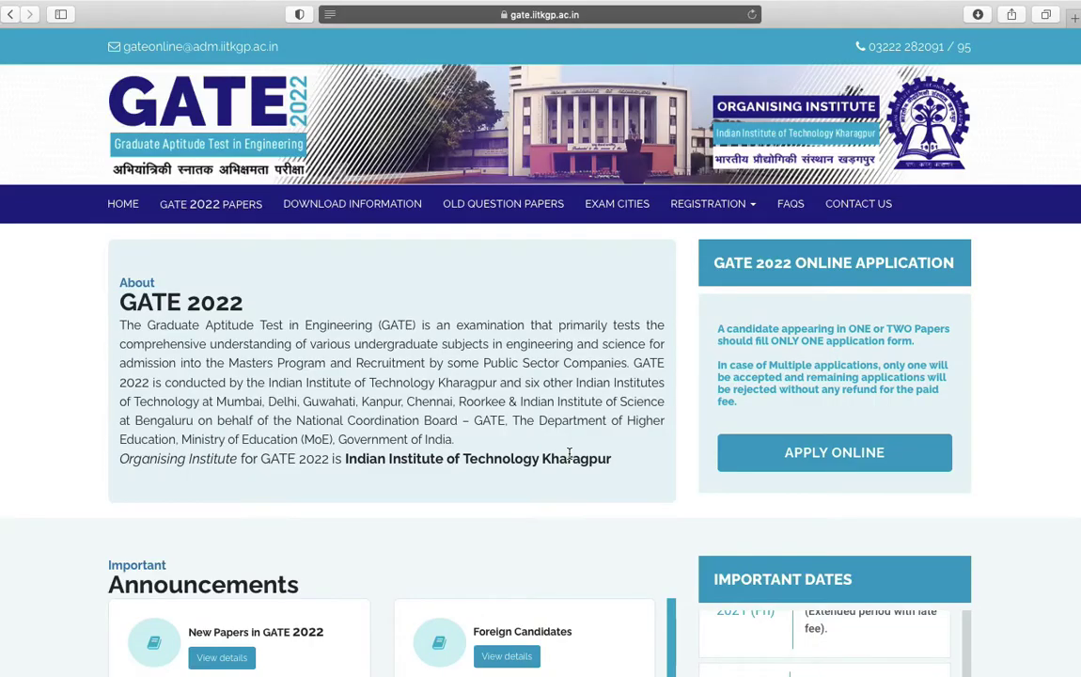
Start the GATE 2022 online application, dismiss the instructions notice and choose new-user registration.
click(585, 16)
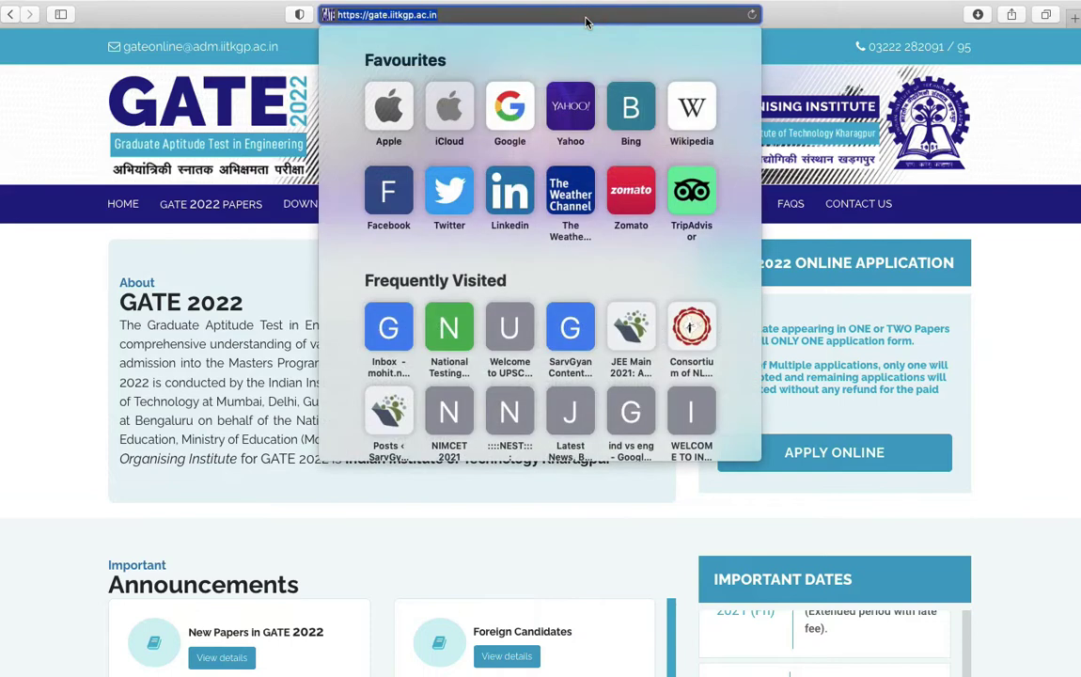
click(874, 317)
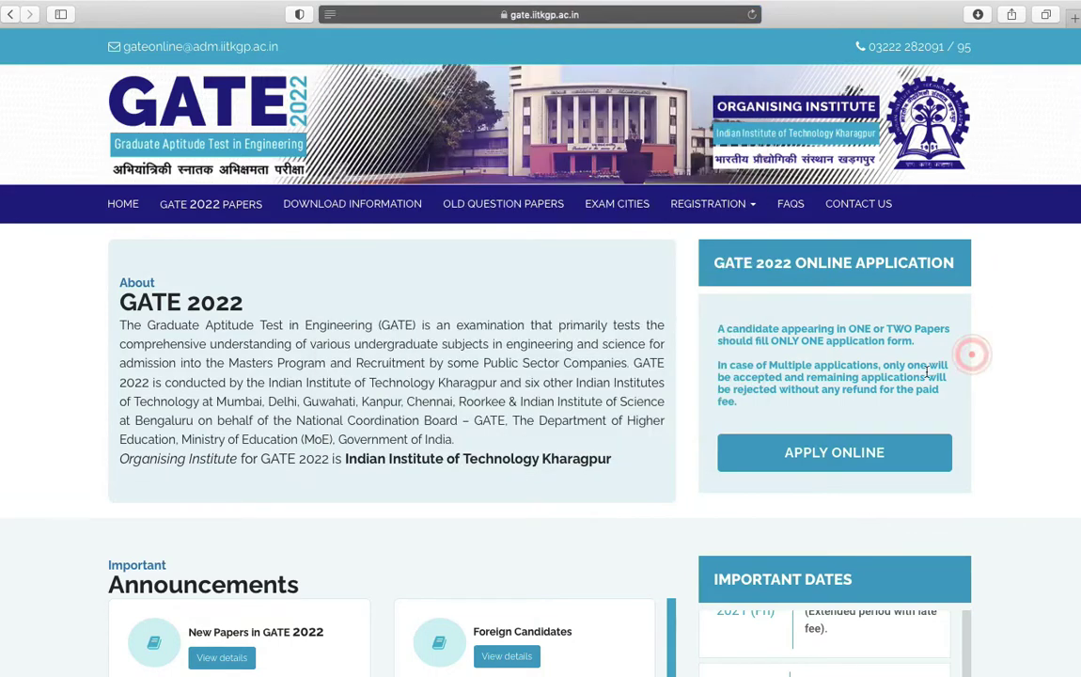
click(833, 457)
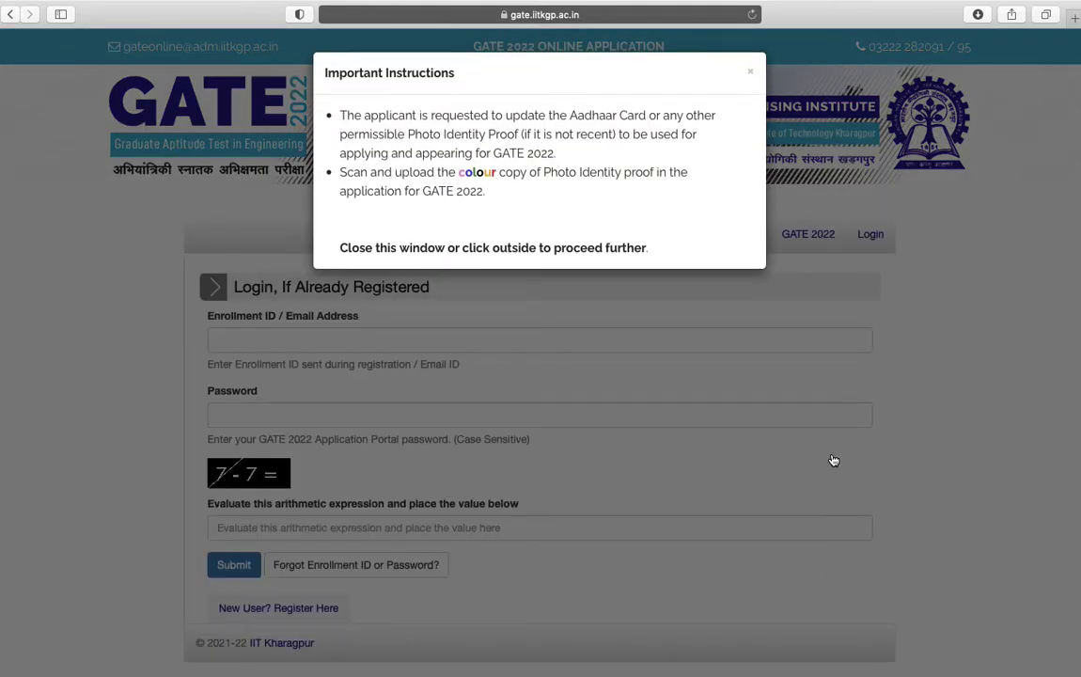
click(646, 307)
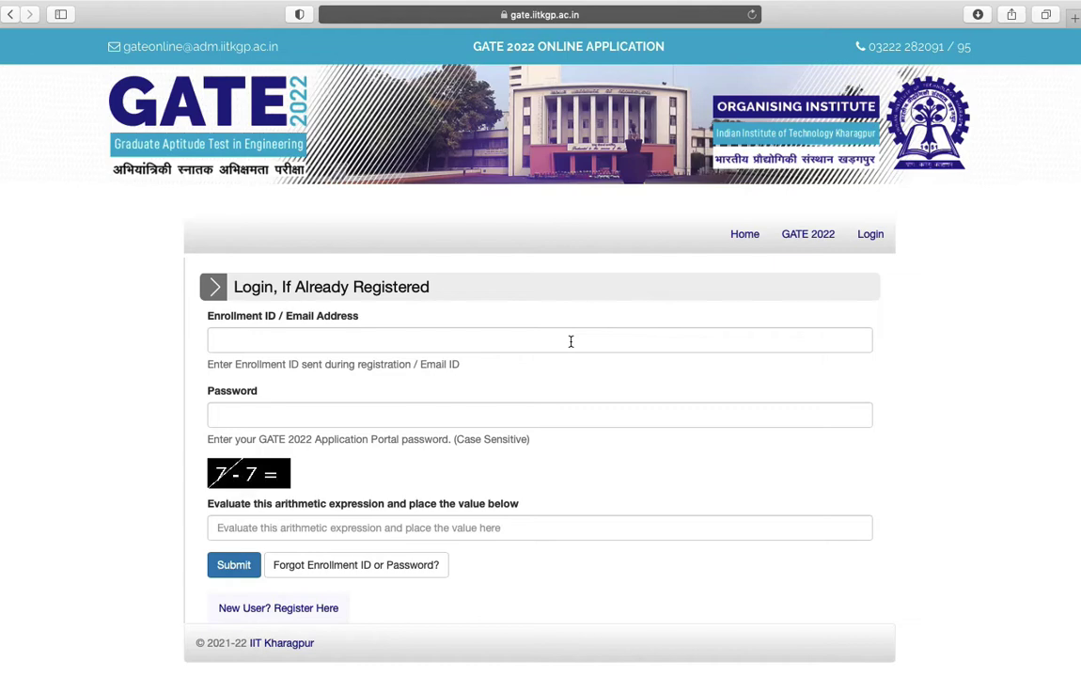
scroll(570, 341, down, 1)
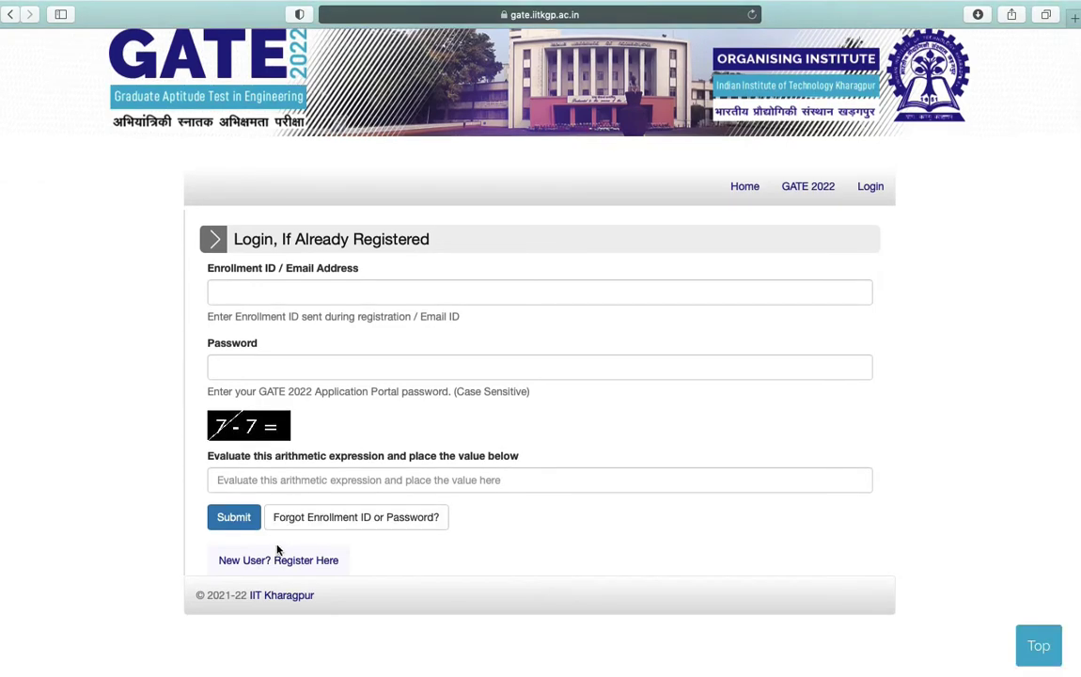
click(283, 562)
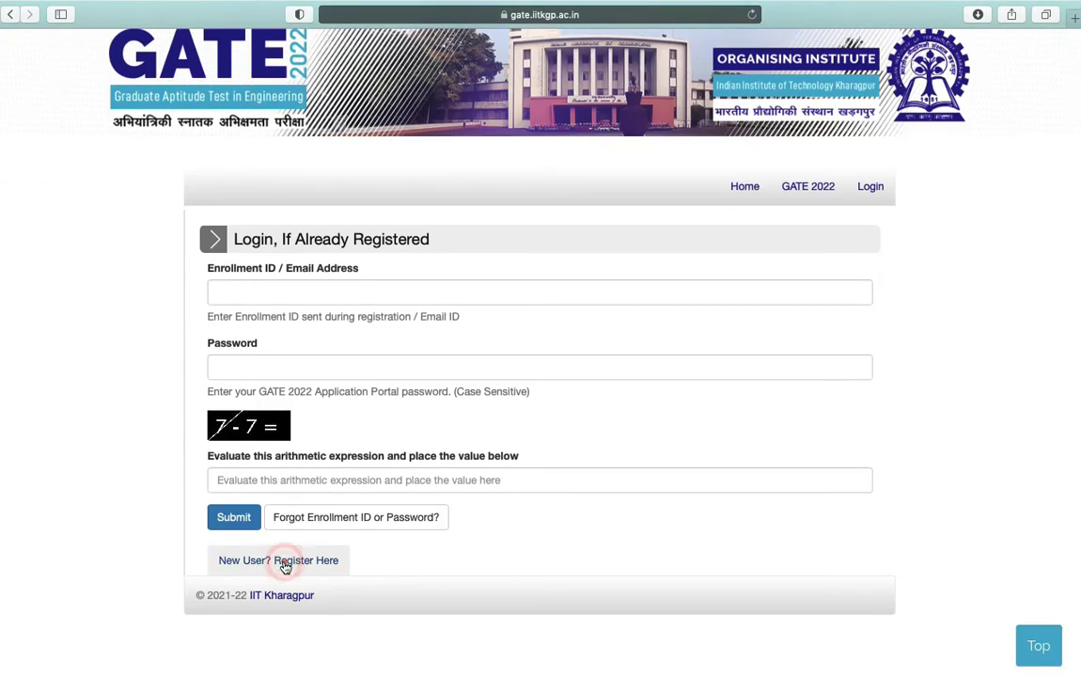
Enter the candidate's first, middle and surname, then confirm and accept the combined name.
click(306, 299)
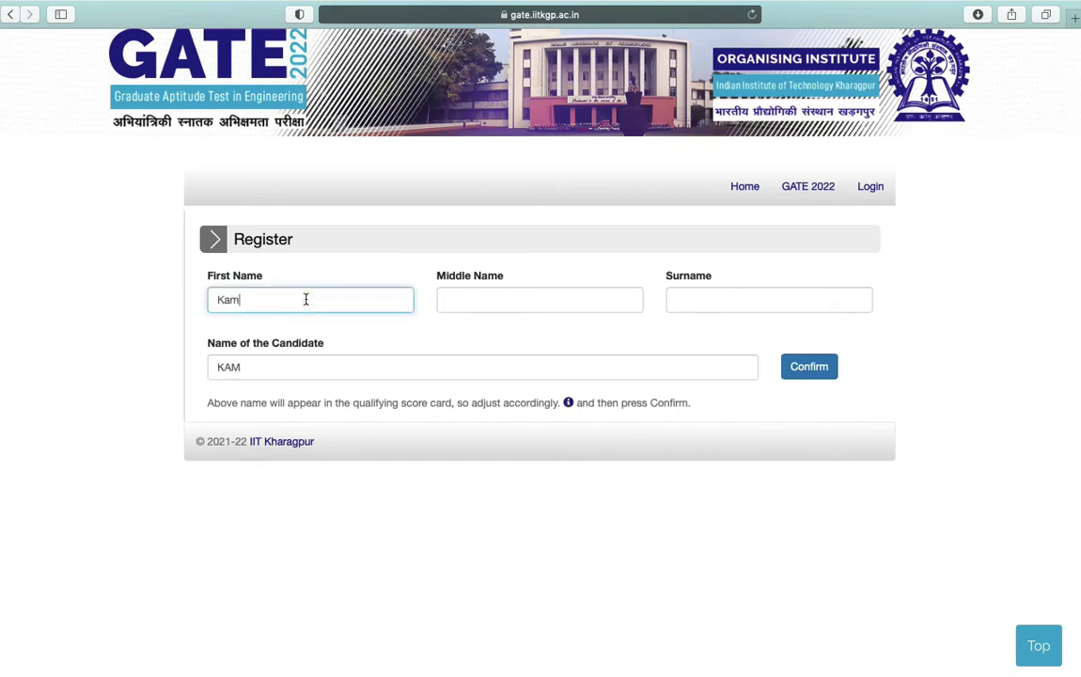
click(477, 297)
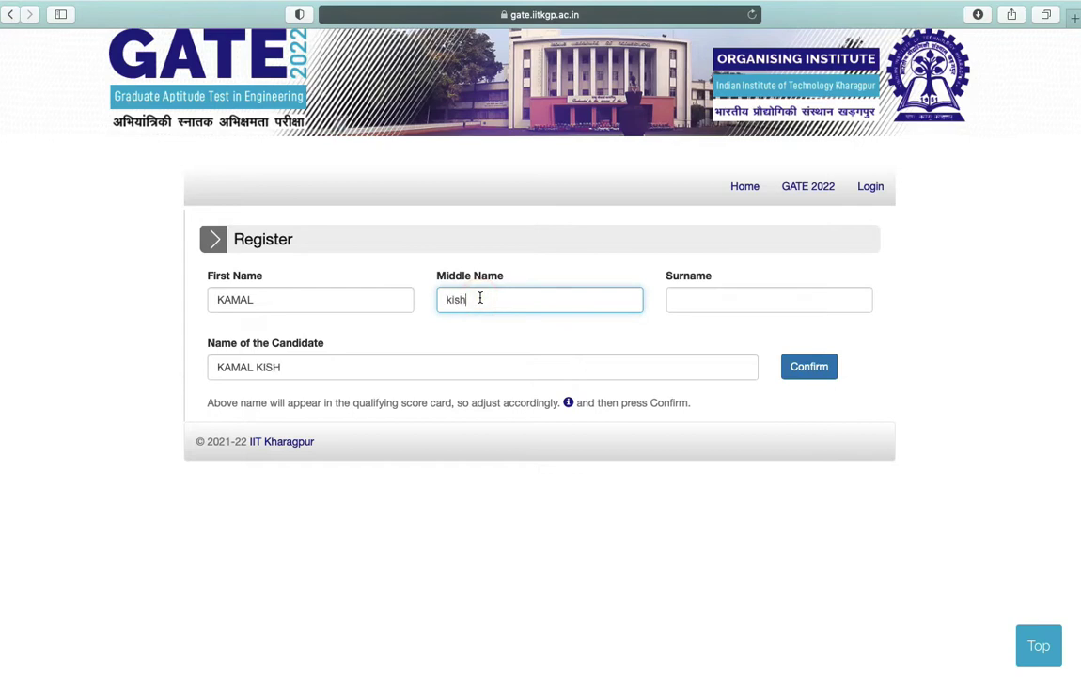
click(702, 299)
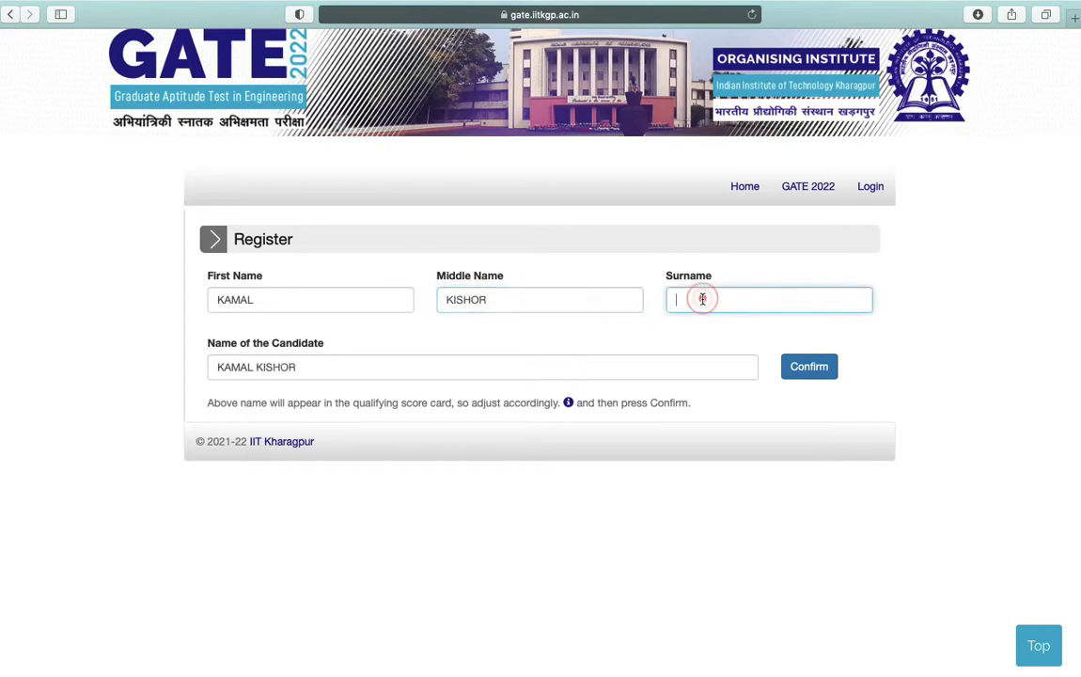
click(811, 369)
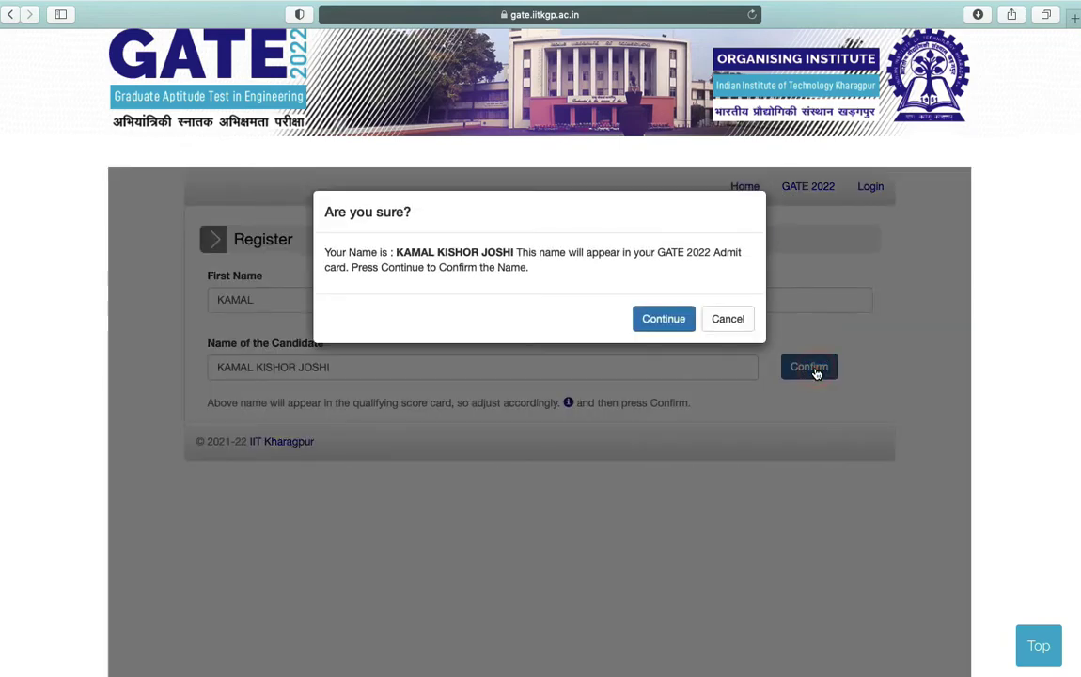
click(660, 317)
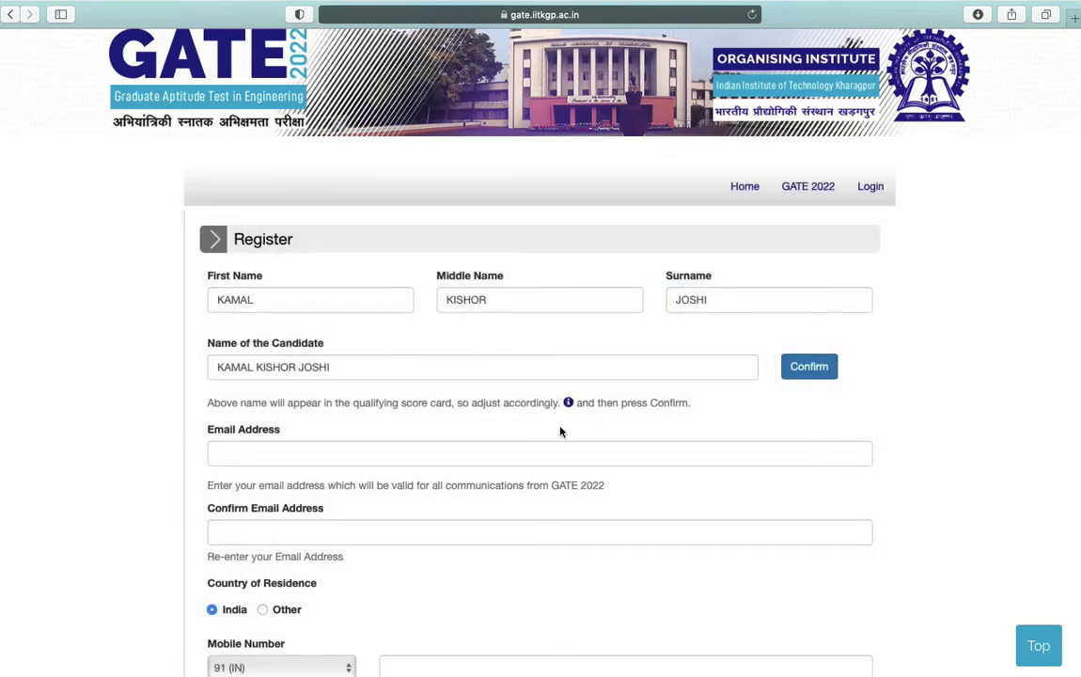
Enter and re-confirm the candidate's e-mail address, then begin entering the mobile number.
click(546, 449)
text(hs.s)
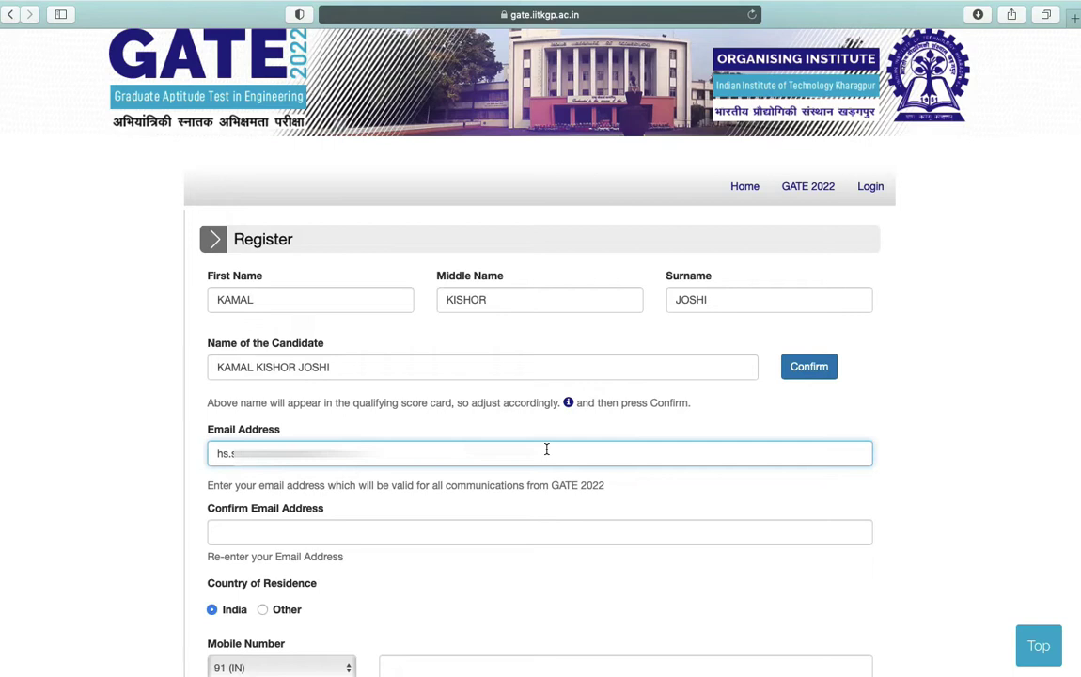
click(514, 531)
text(hs.)
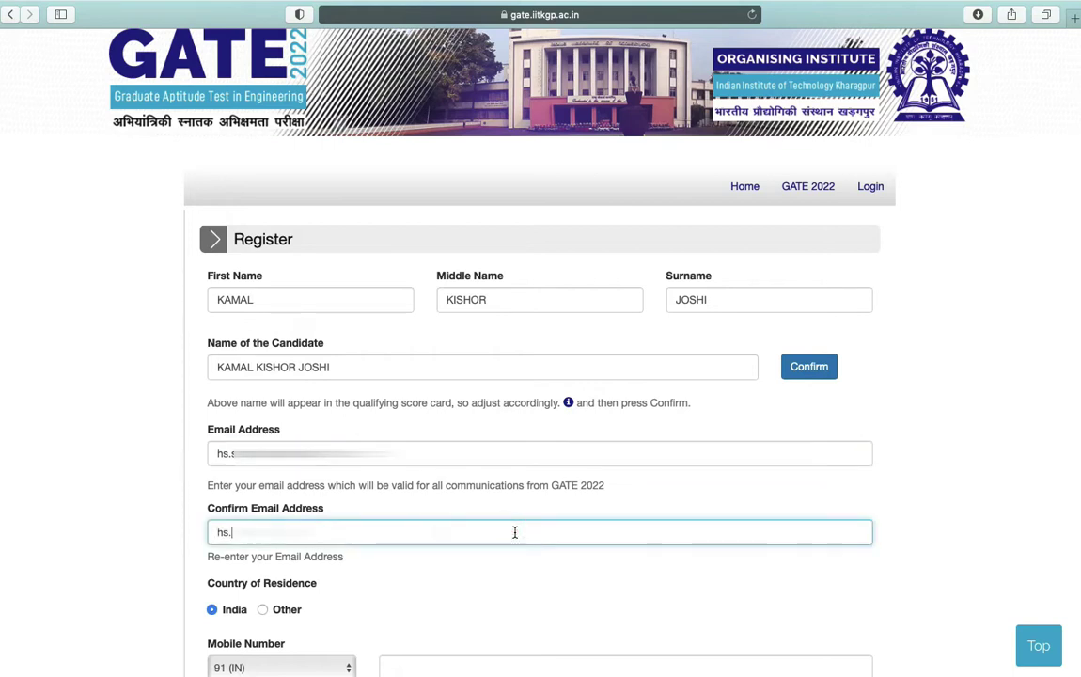
text(ind)
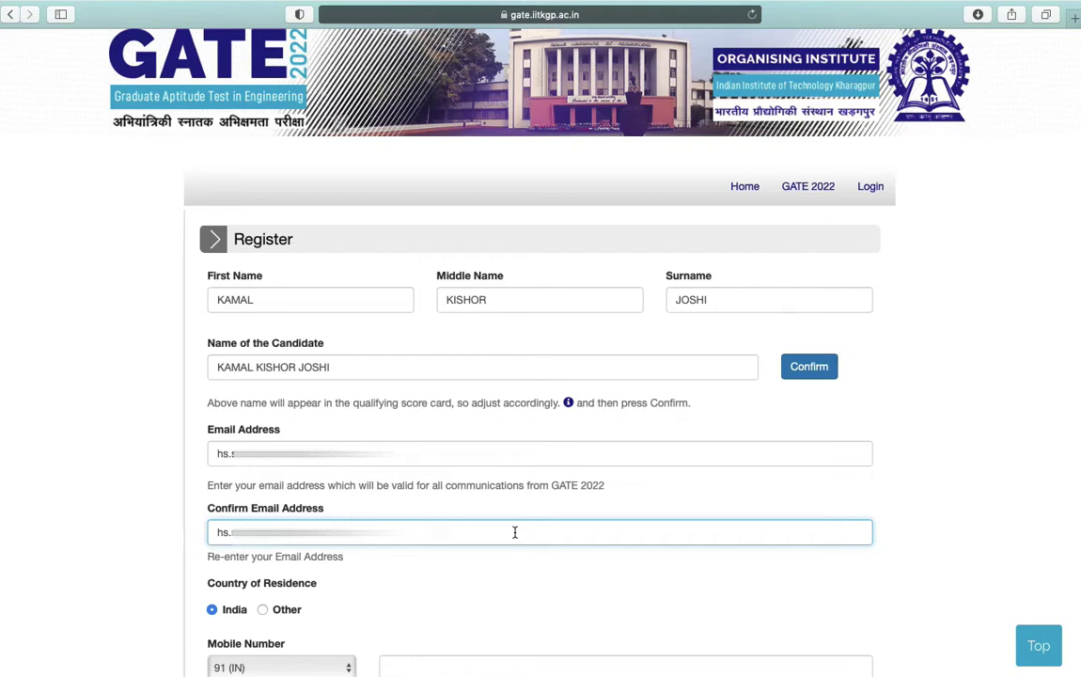
click(494, 667)
text(812)
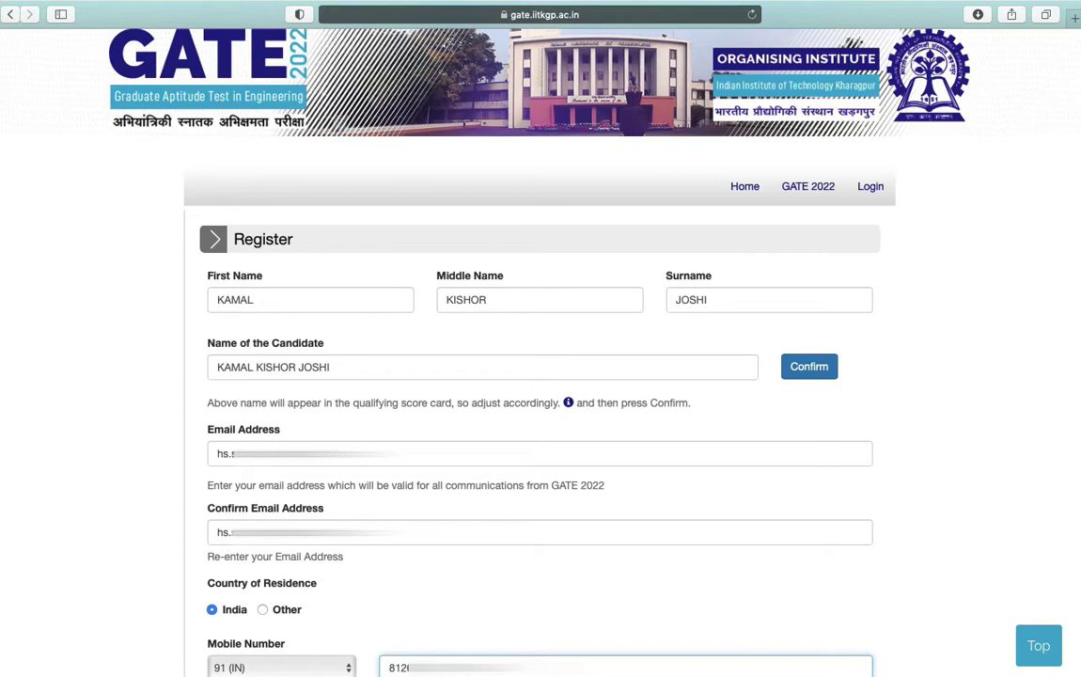
Re-enter the mobile number, then set and confirm the account password.
scroll(508, 602, down, 5)
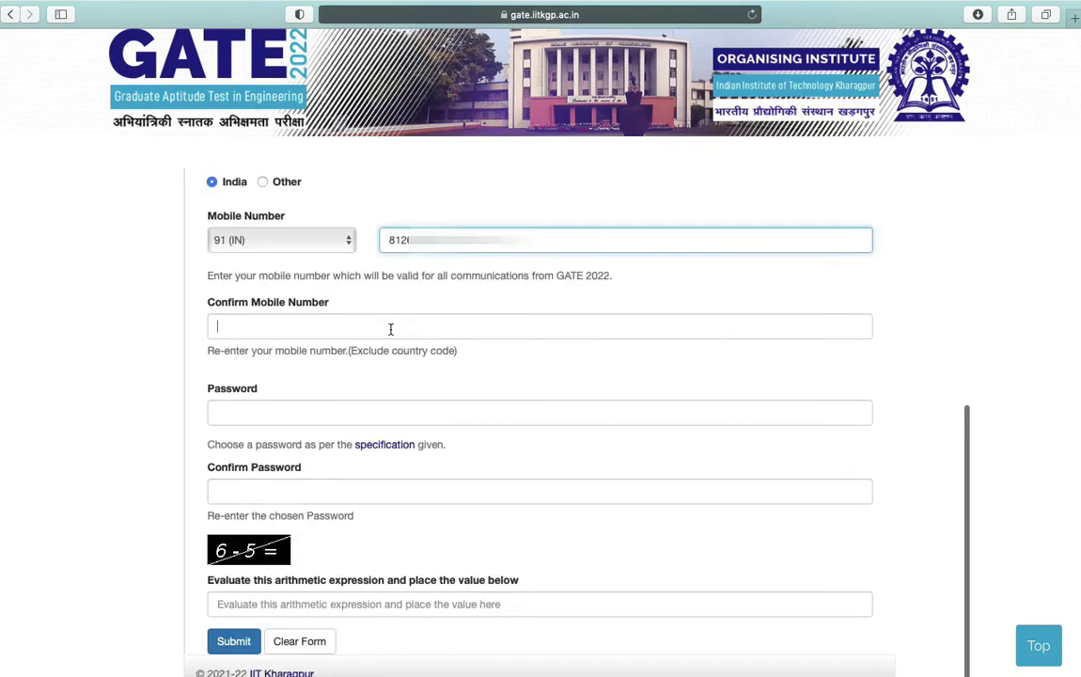
text(812)
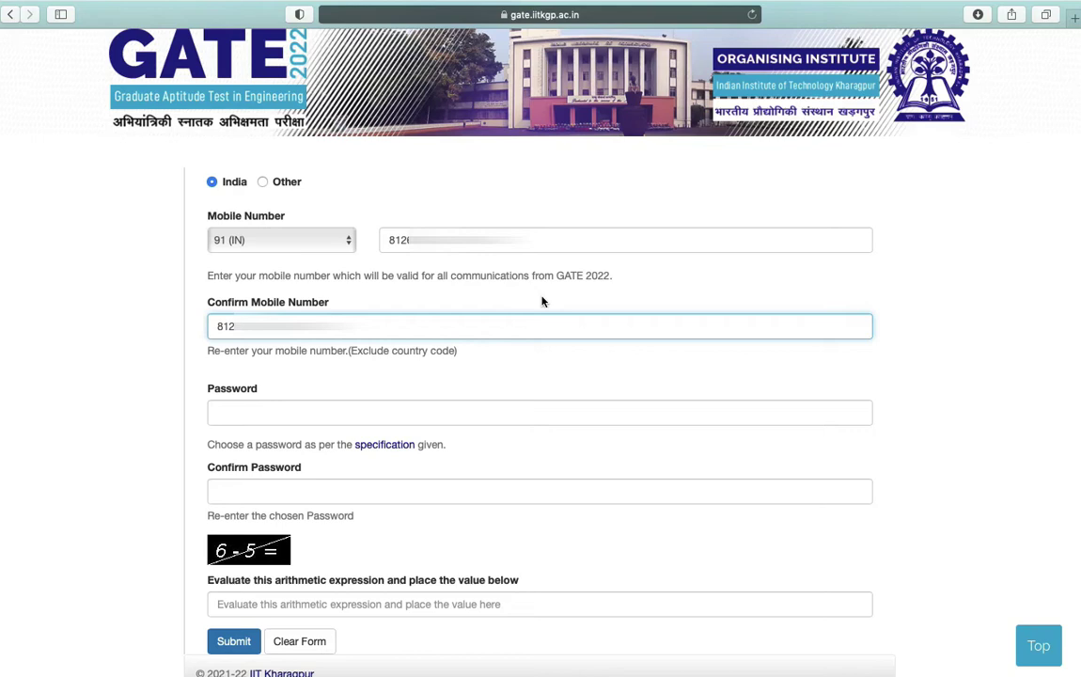
click(443, 412)
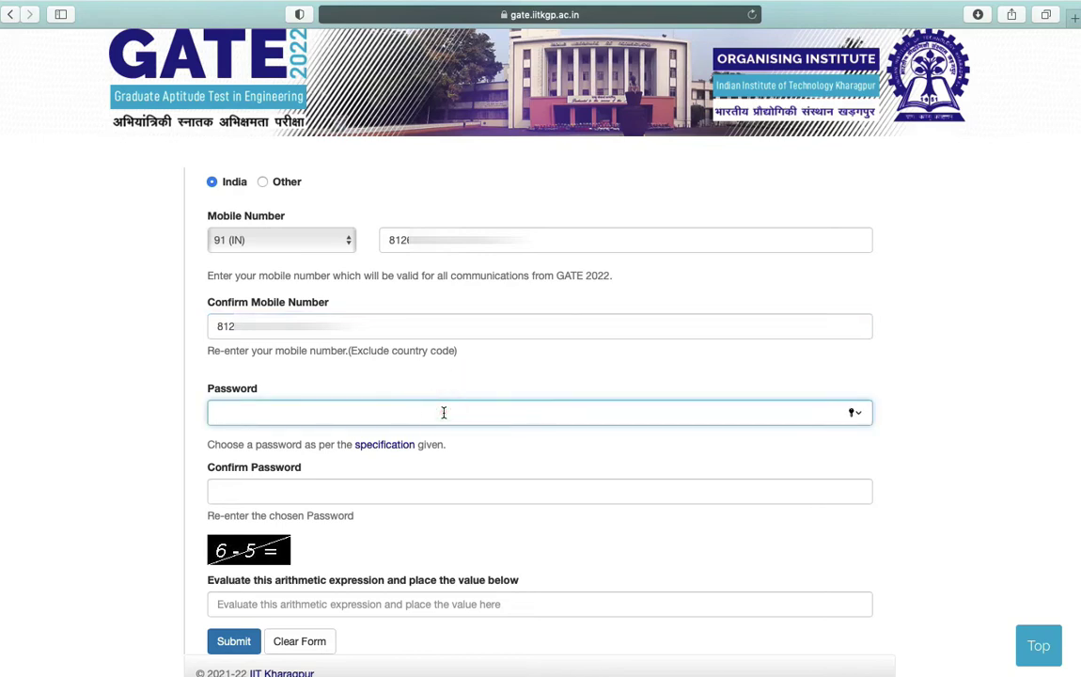
text(•••••••••)
click(403, 489)
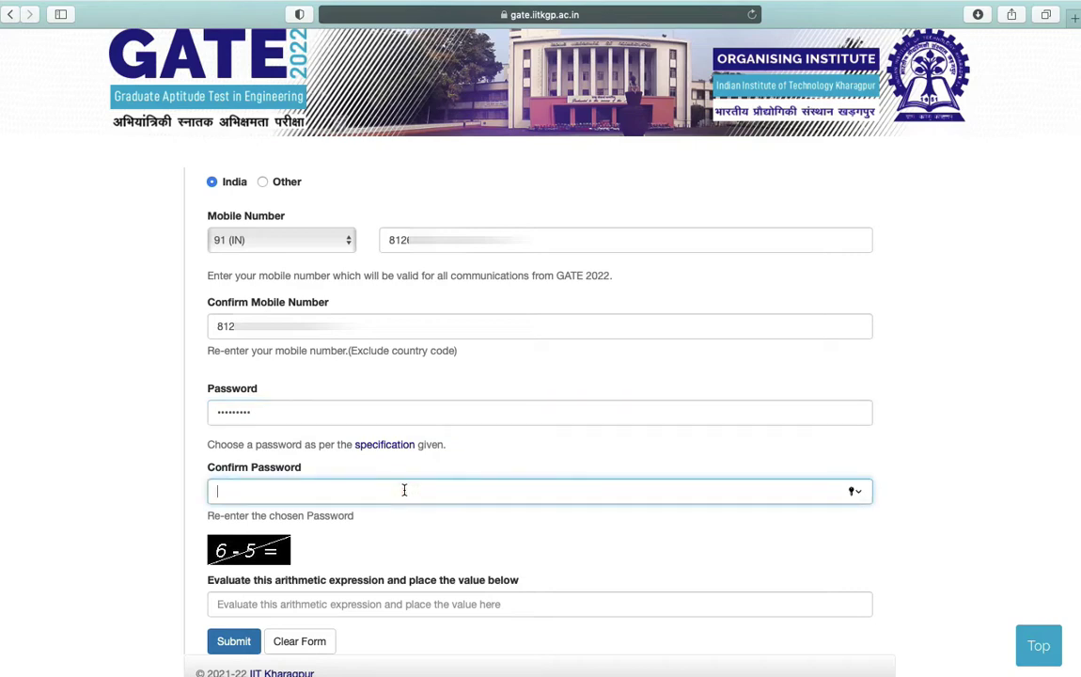
text(•••••••••)
Answer the arithmetic check and submit the registration form.
click(242, 604)
text(1)
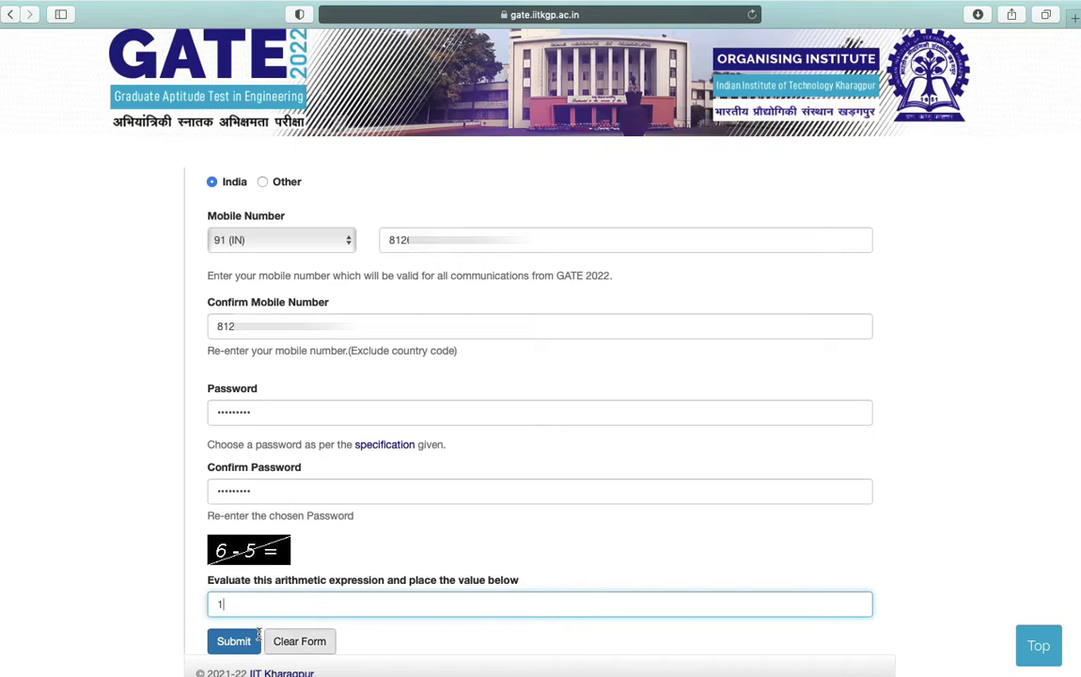
click(235, 641)
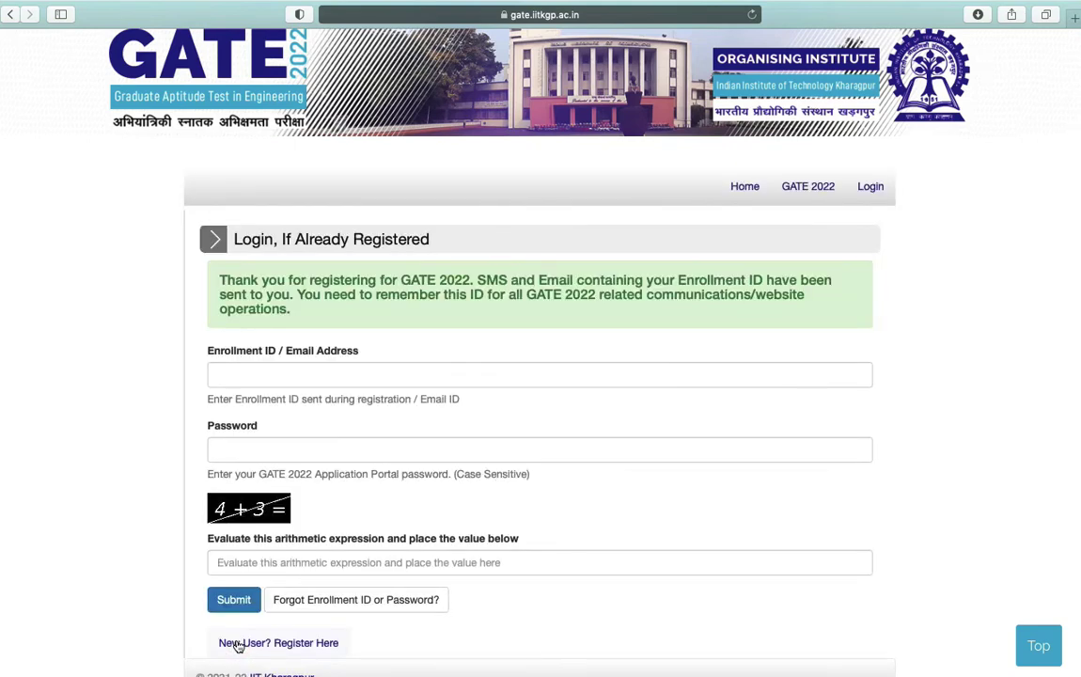
Log in with the new enrollment ID, account password and the arithmetic check answer.
click(287, 379)
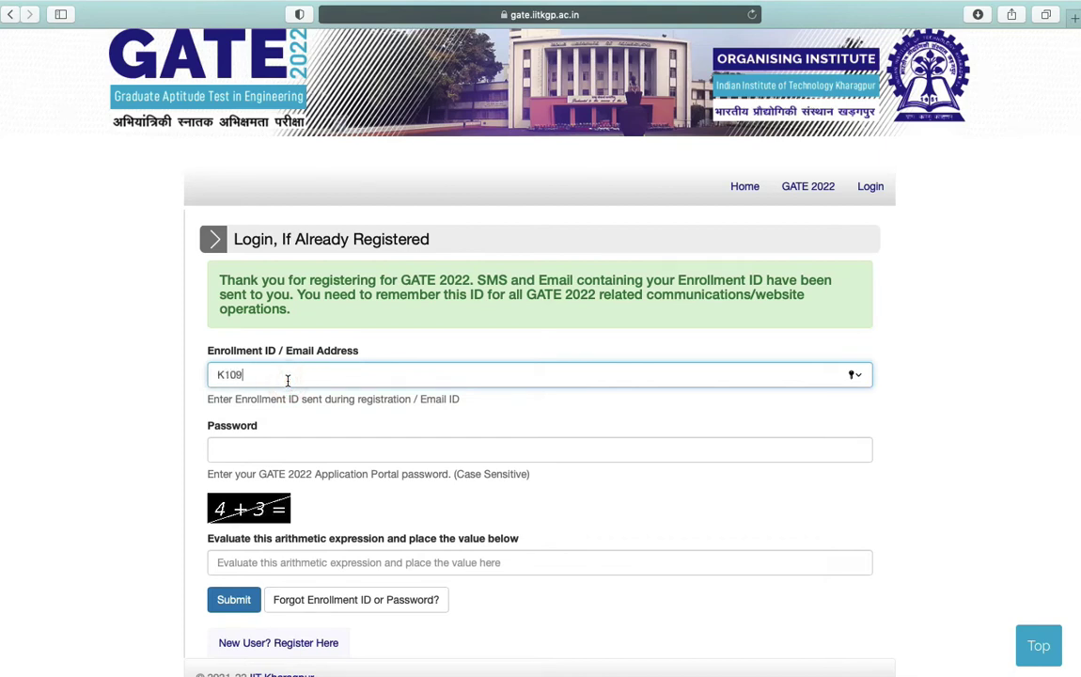
click(246, 450)
text(•••••••)
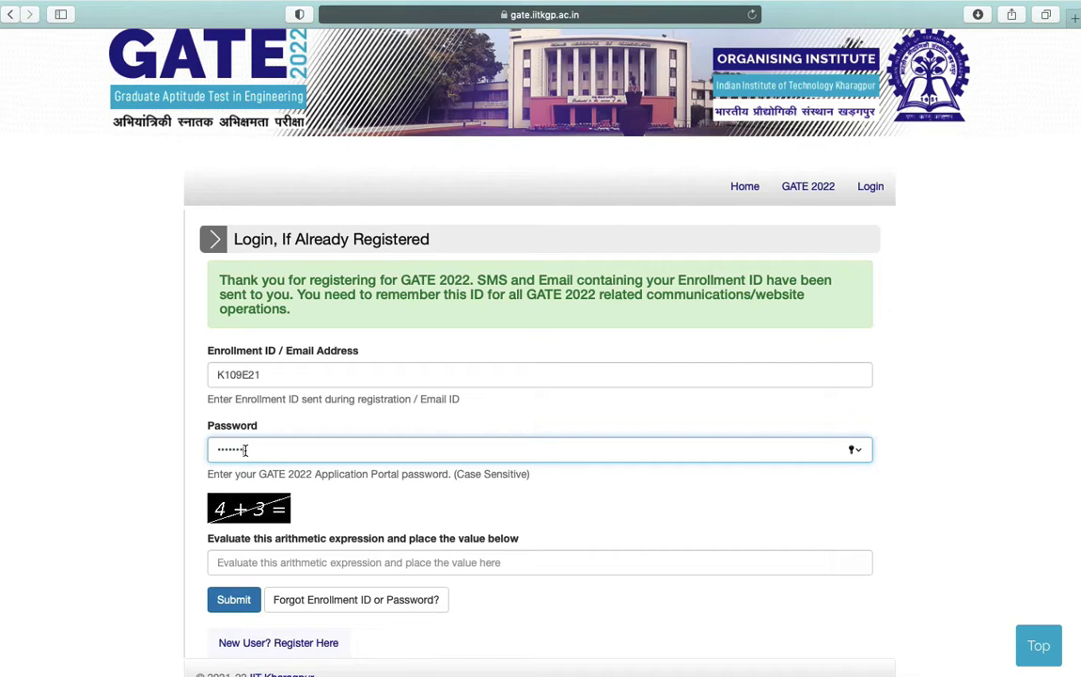
text(••)
click(286, 562)
text(7)
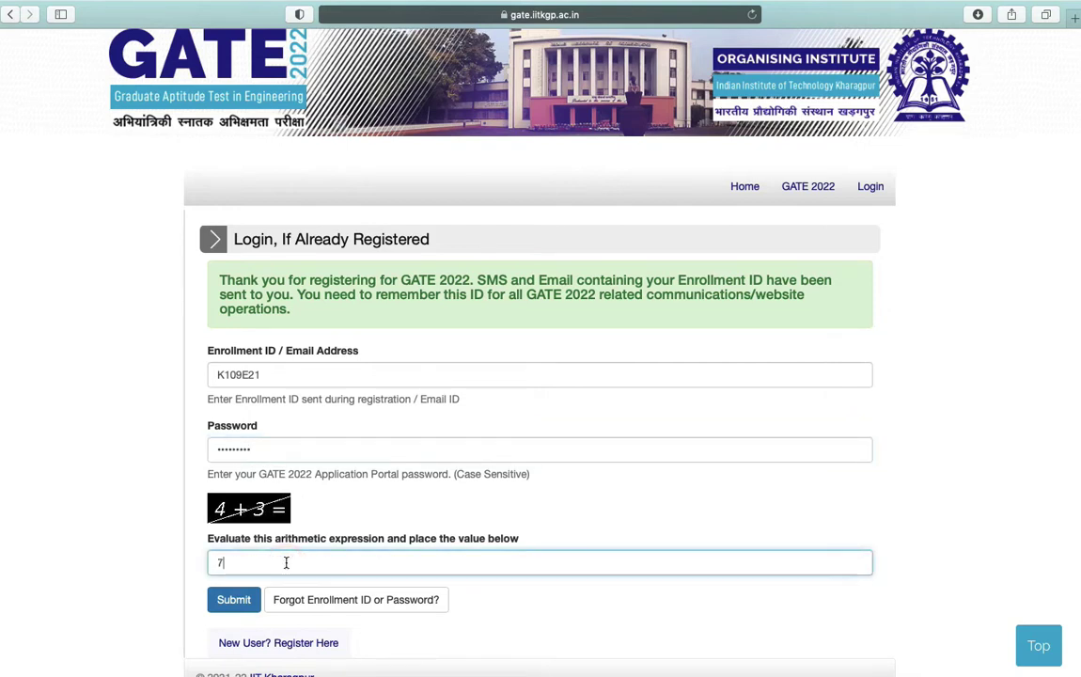
click(230, 602)
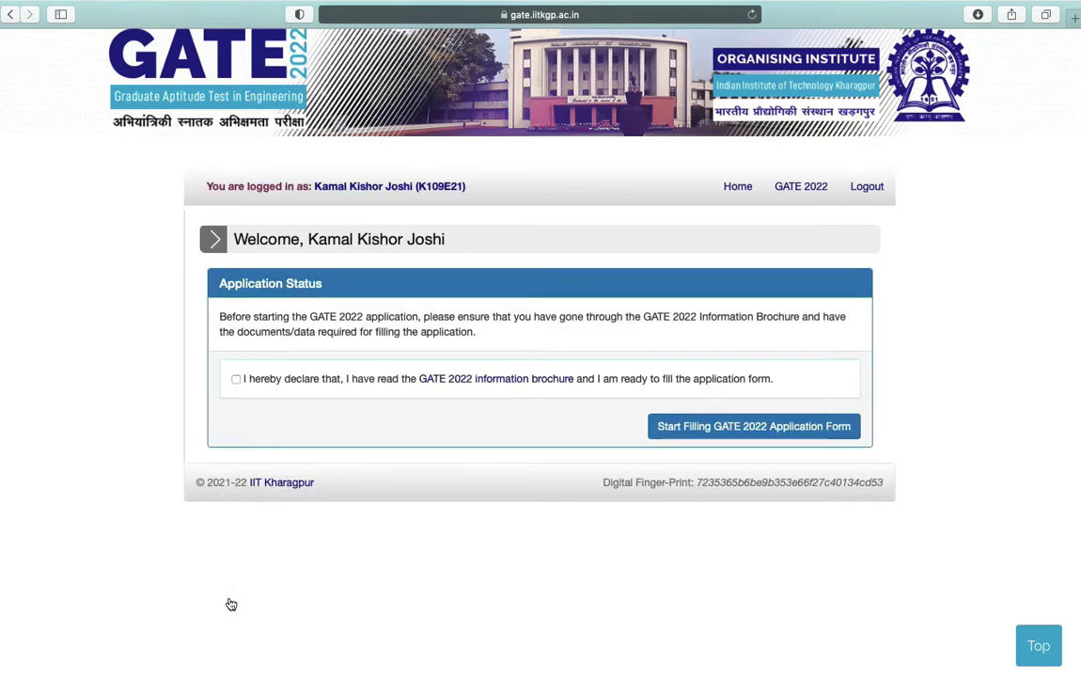
Agree to the information brochure declaration on the Application Status page.
triple_click(479, 332)
click(268, 331)
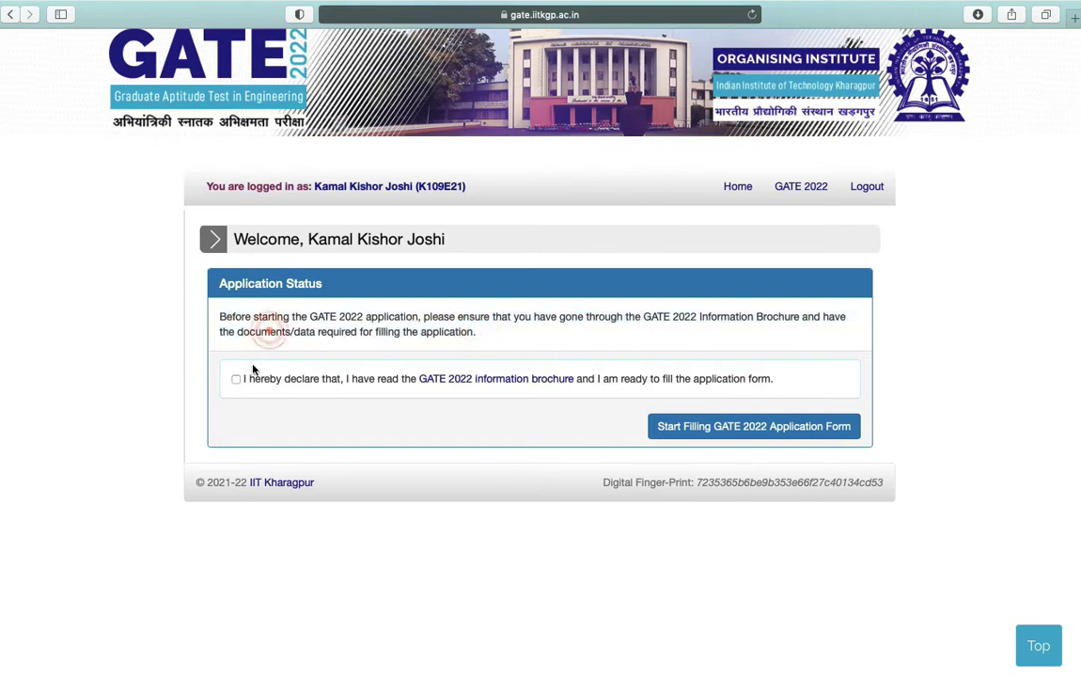
click(236, 379)
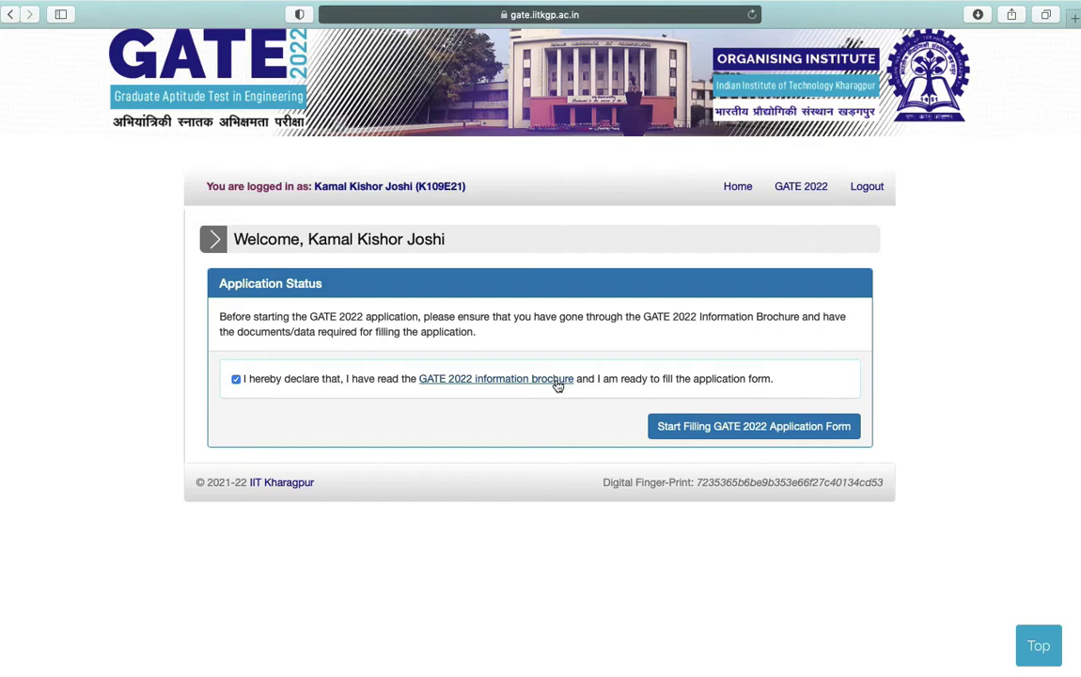
Start the application form and select Computer Science and Information Technology (CS) as Paper 1.
click(706, 427)
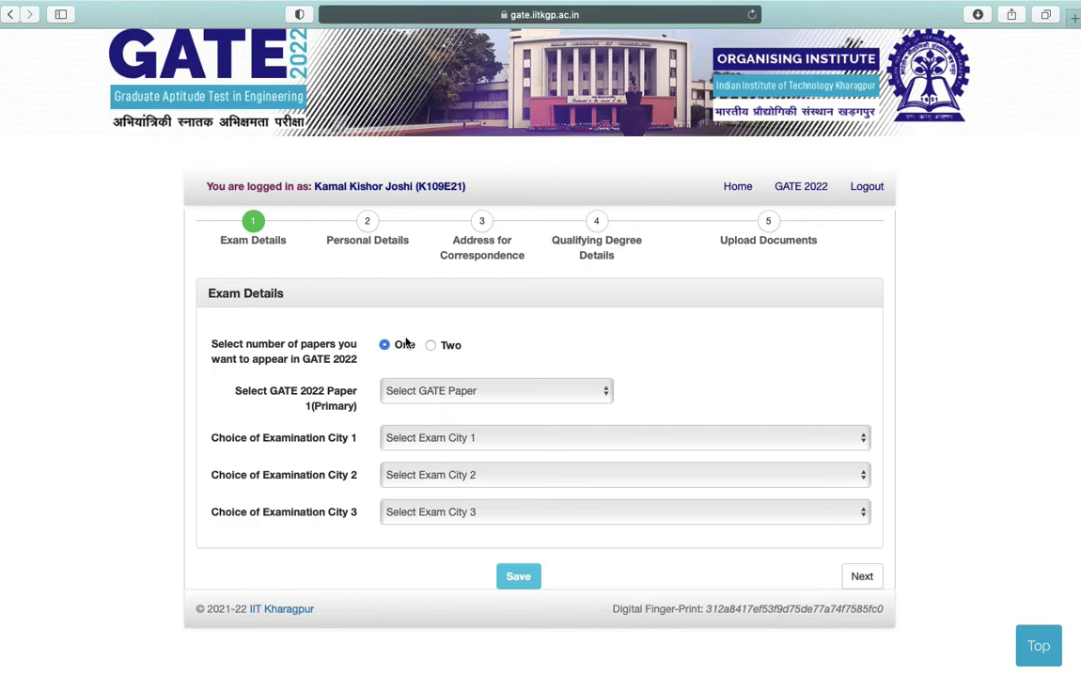
click(451, 395)
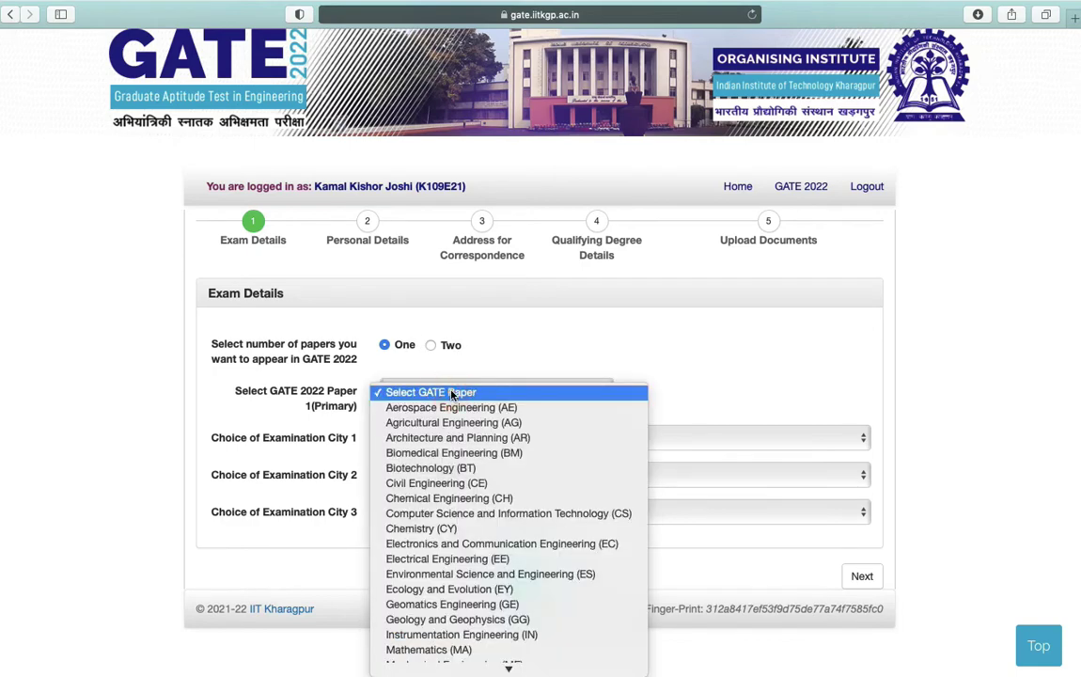
click(470, 513)
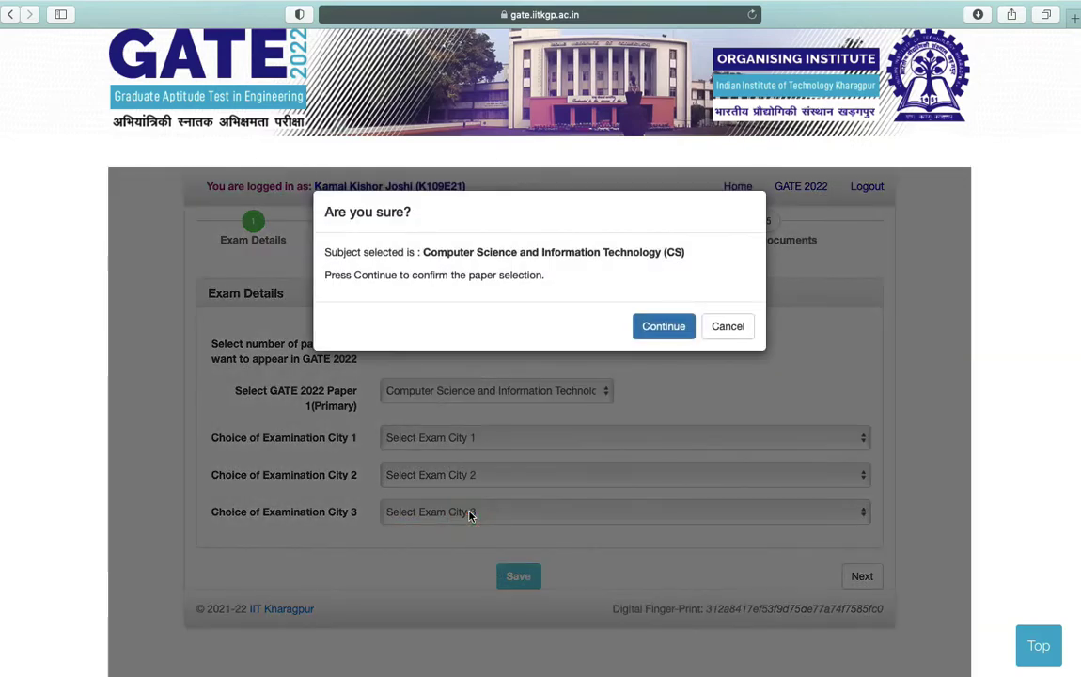
click(663, 327)
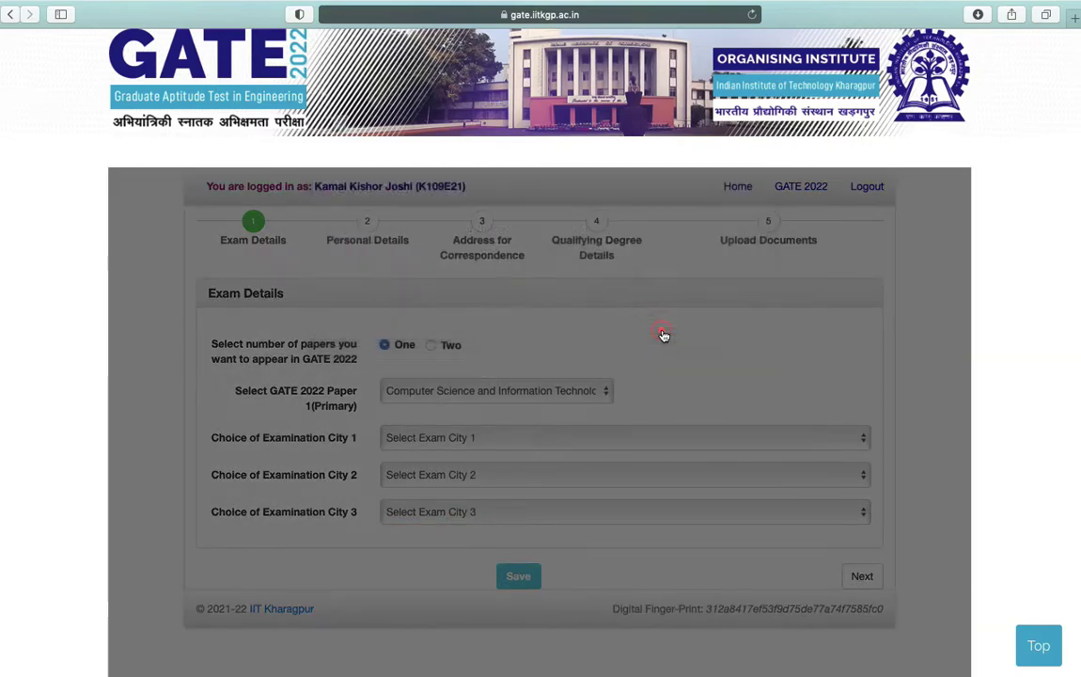
Choose exam cities Dehradun, Jalandhar and Mohali-Chandigarh, and save the exam details.
click(455, 438)
text(de)
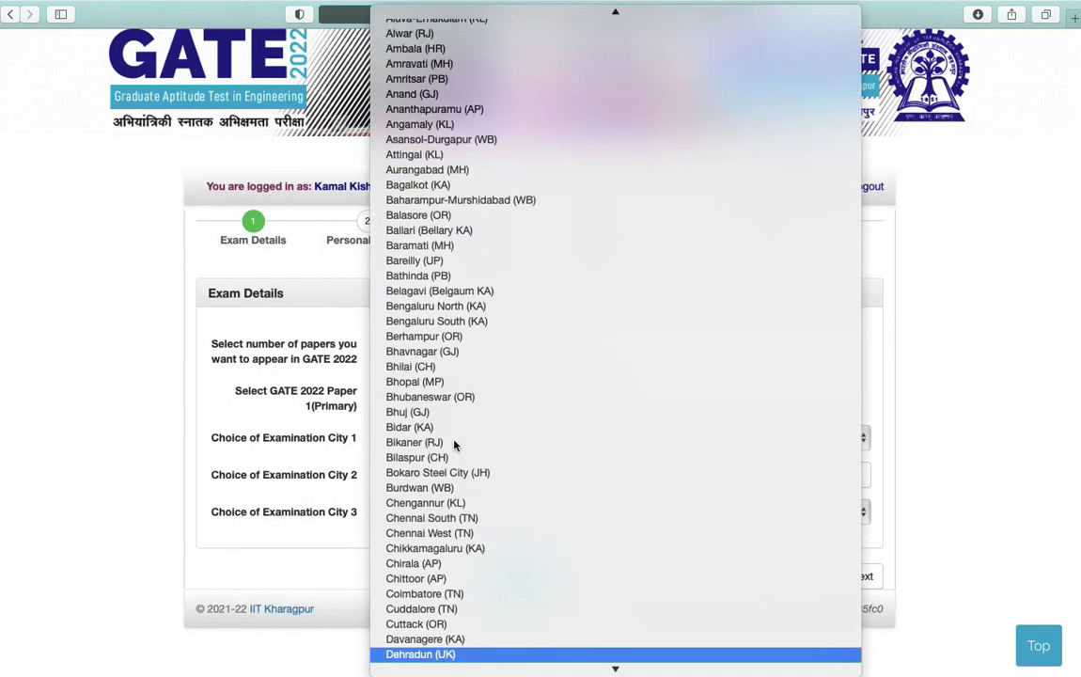
key(Return)
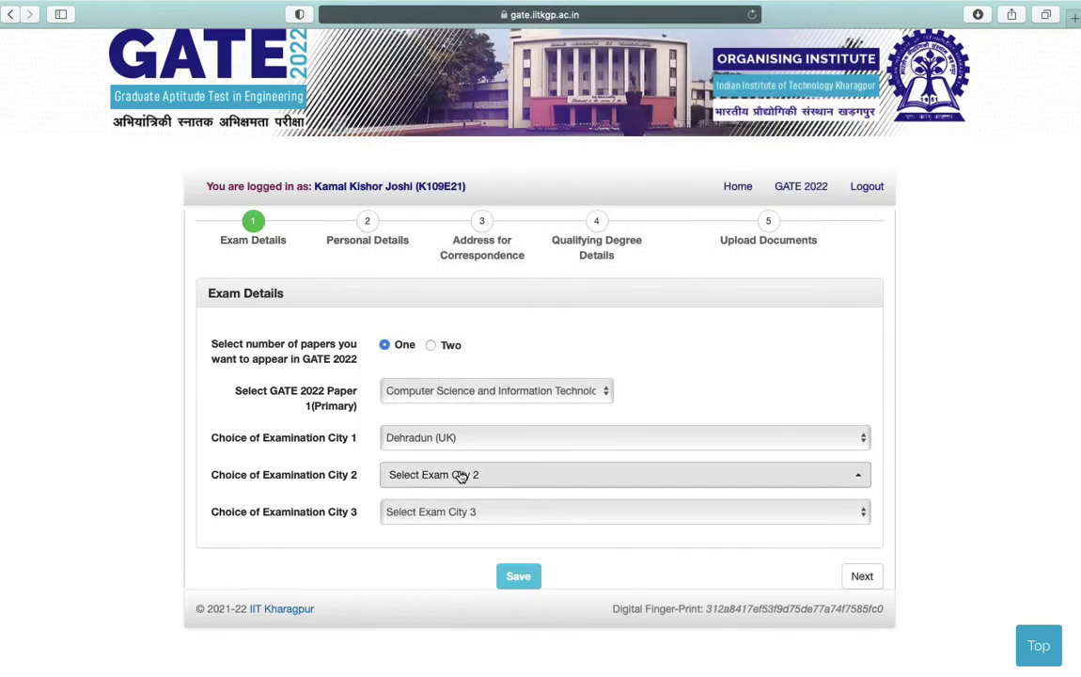
click(461, 474)
text(har)
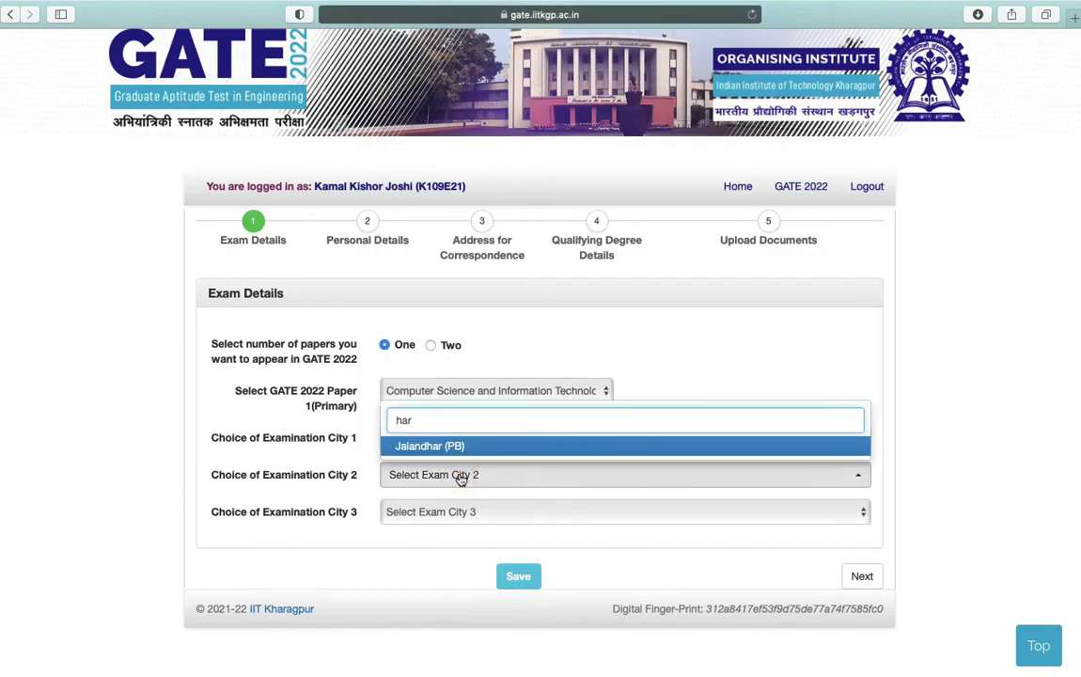
click(444, 448)
click(452, 513)
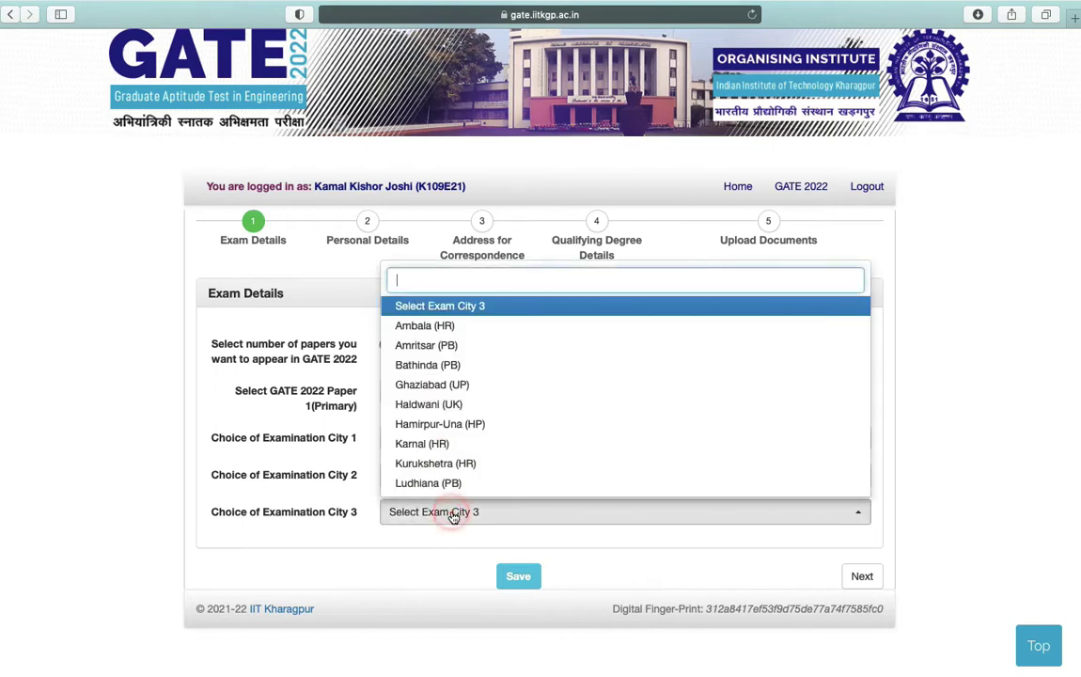
text(chan)
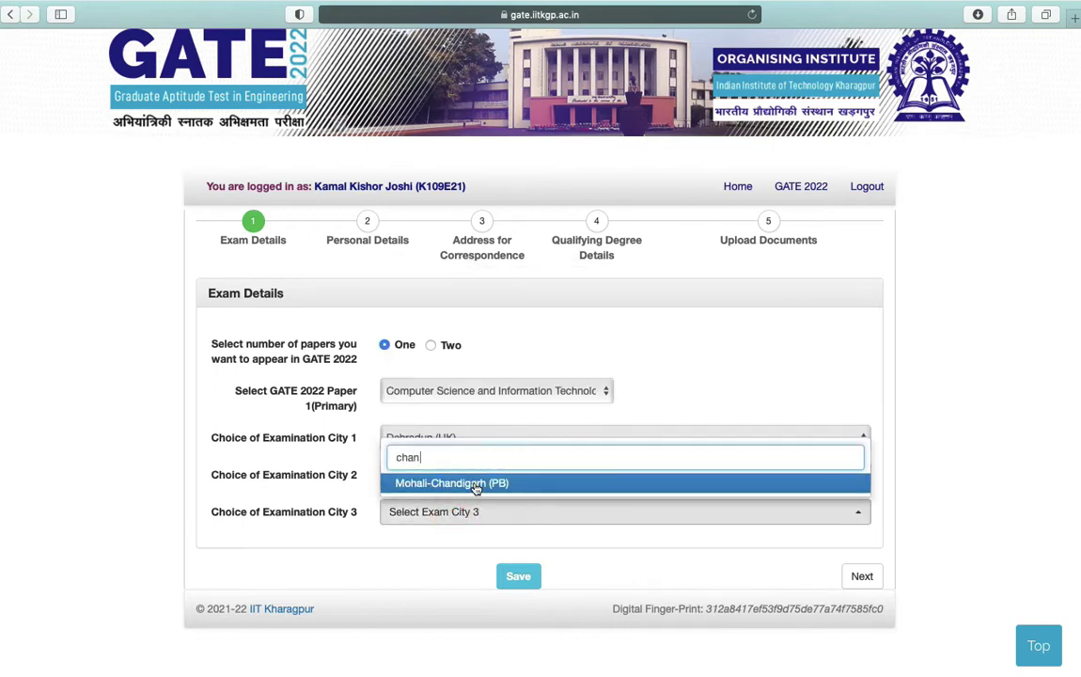
click(476, 482)
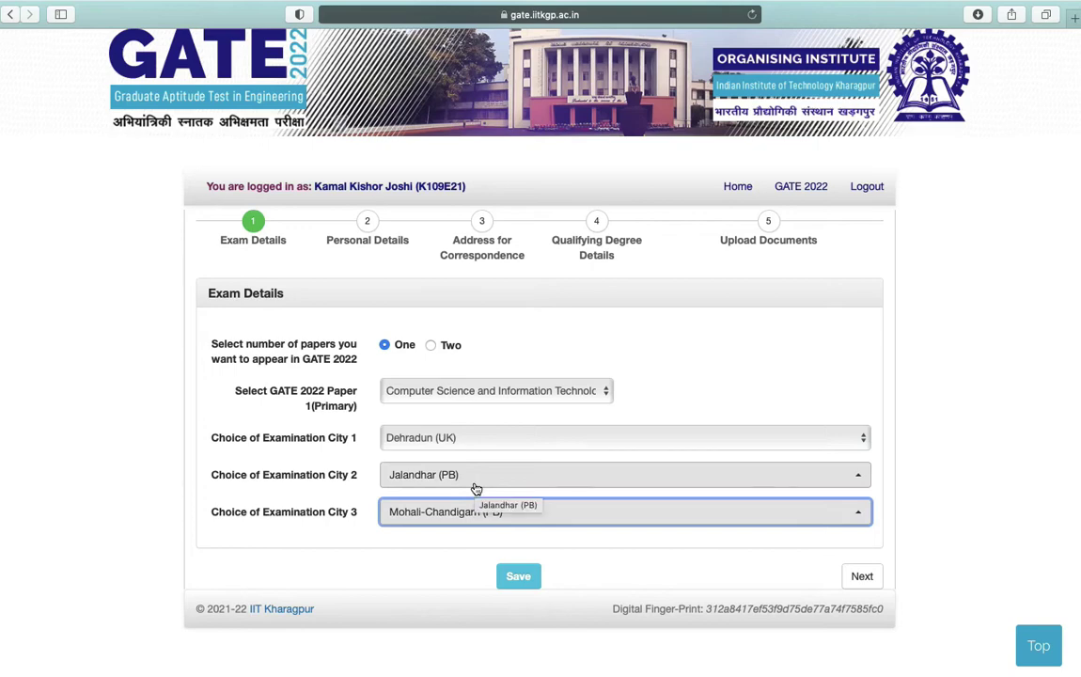
click(520, 576)
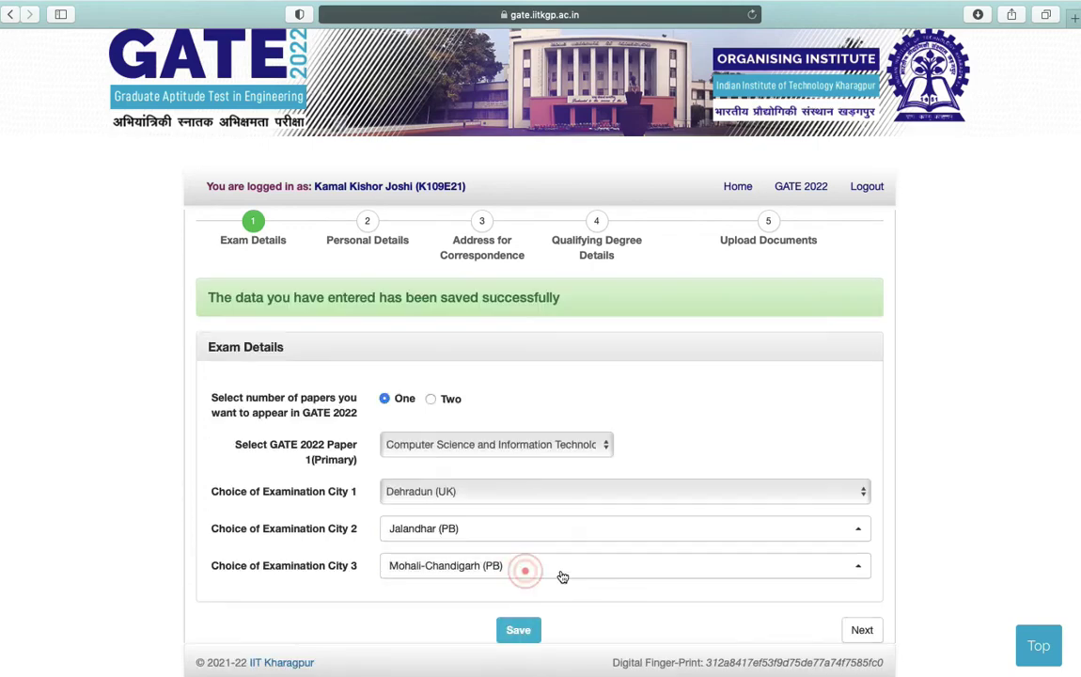
click(860, 630)
click(456, 491)
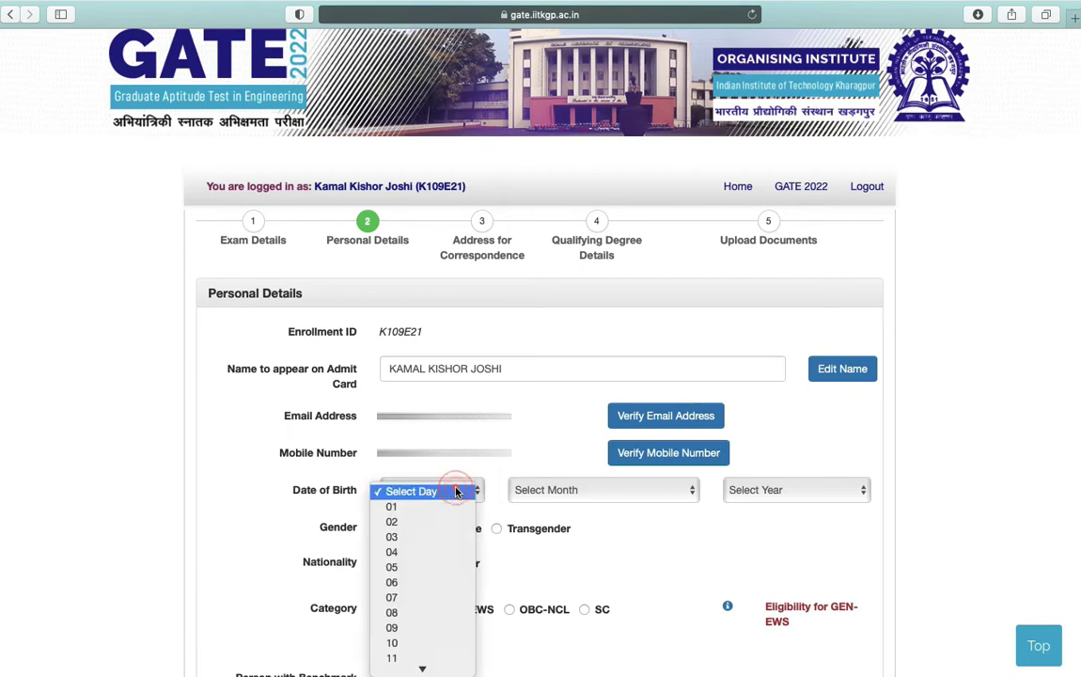
click(439, 537)
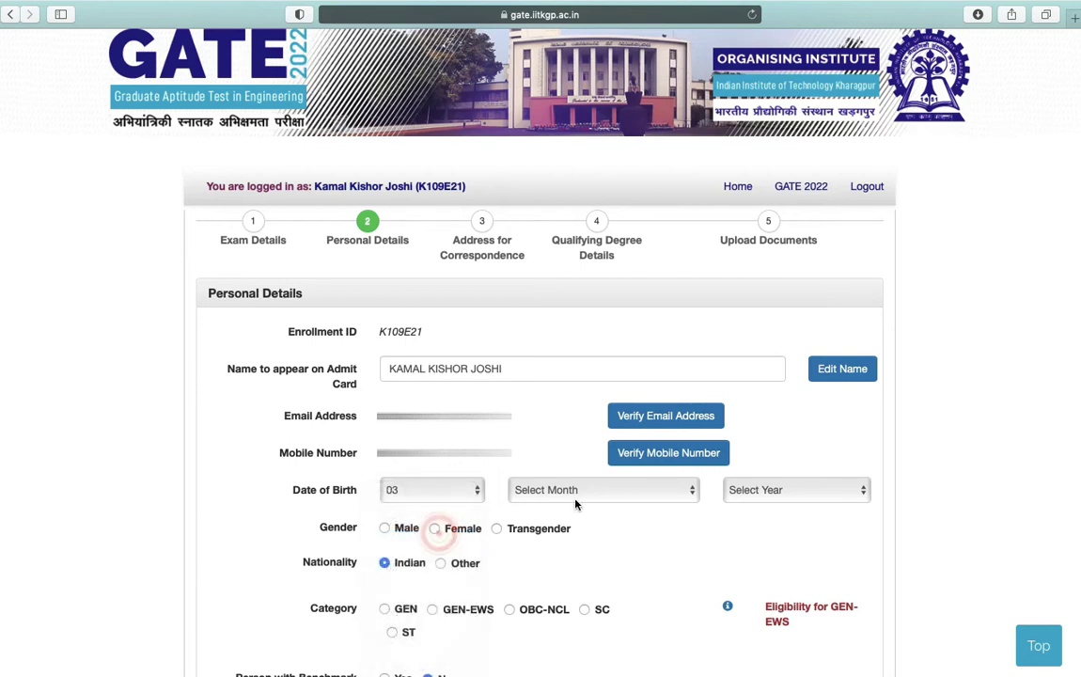
click(591, 489)
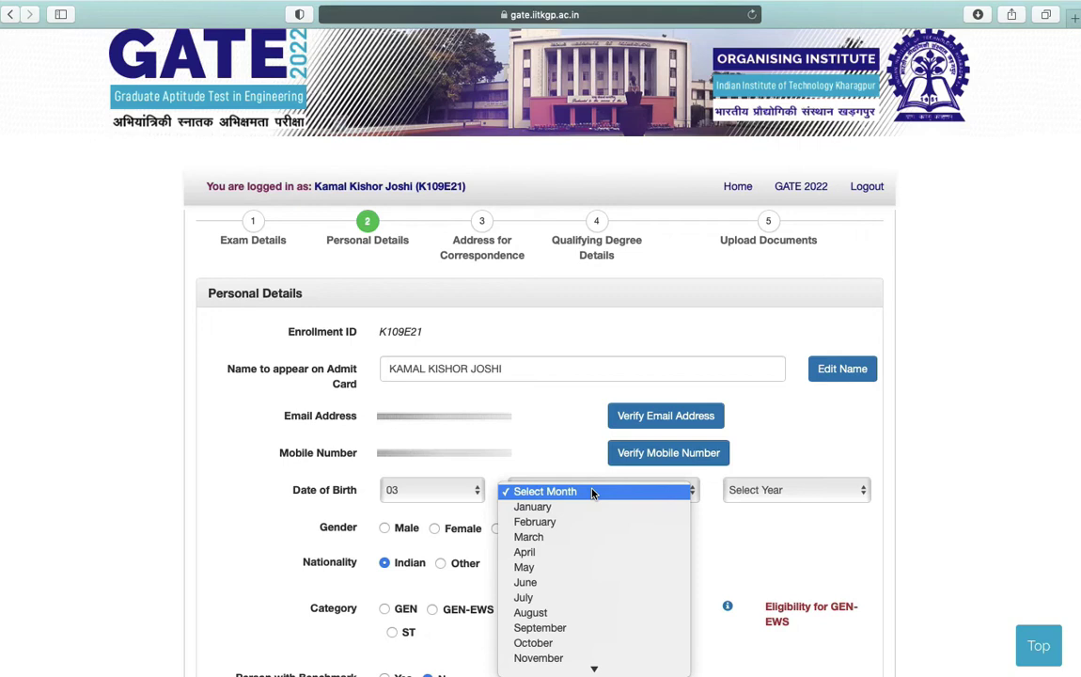
click(574, 658)
click(781, 486)
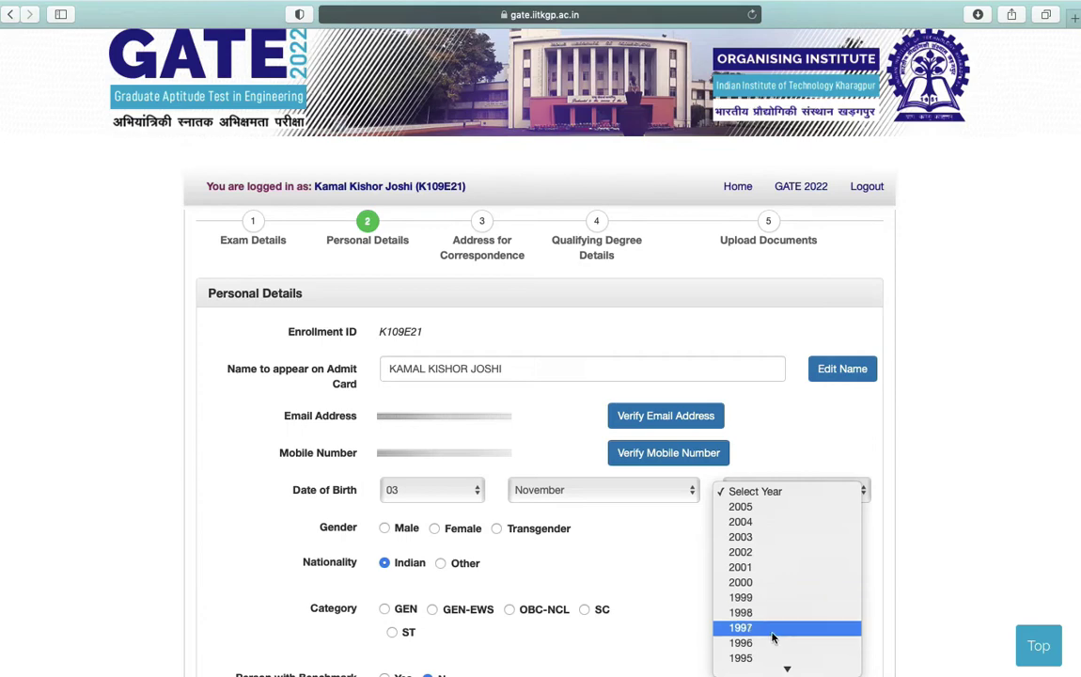
mouse_move(785, 665)
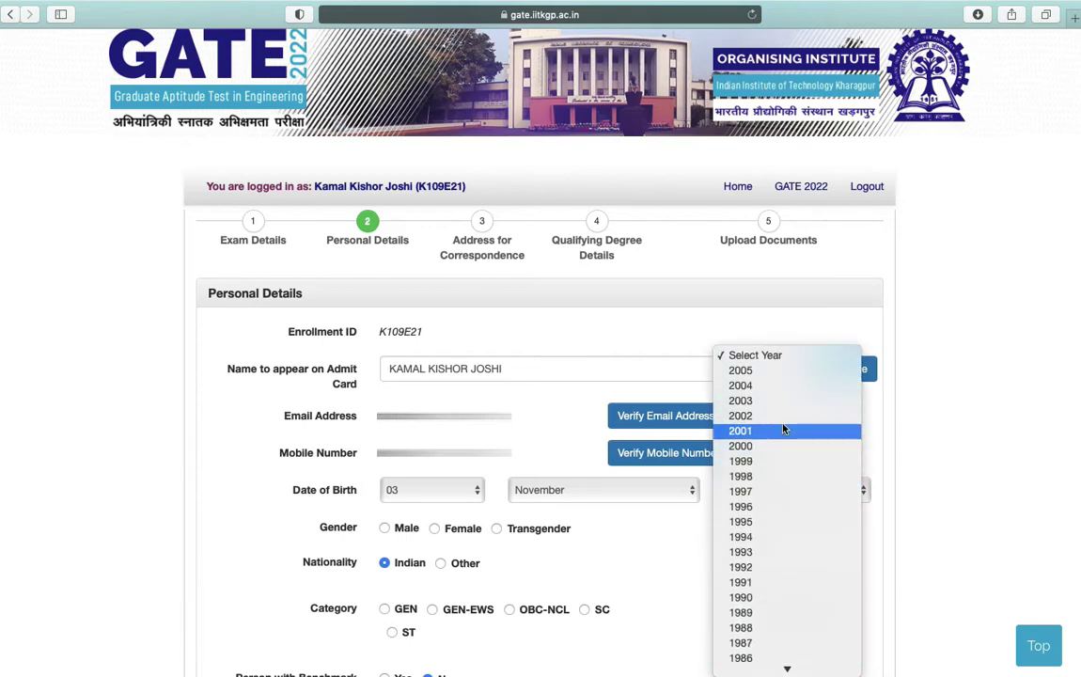
click(776, 523)
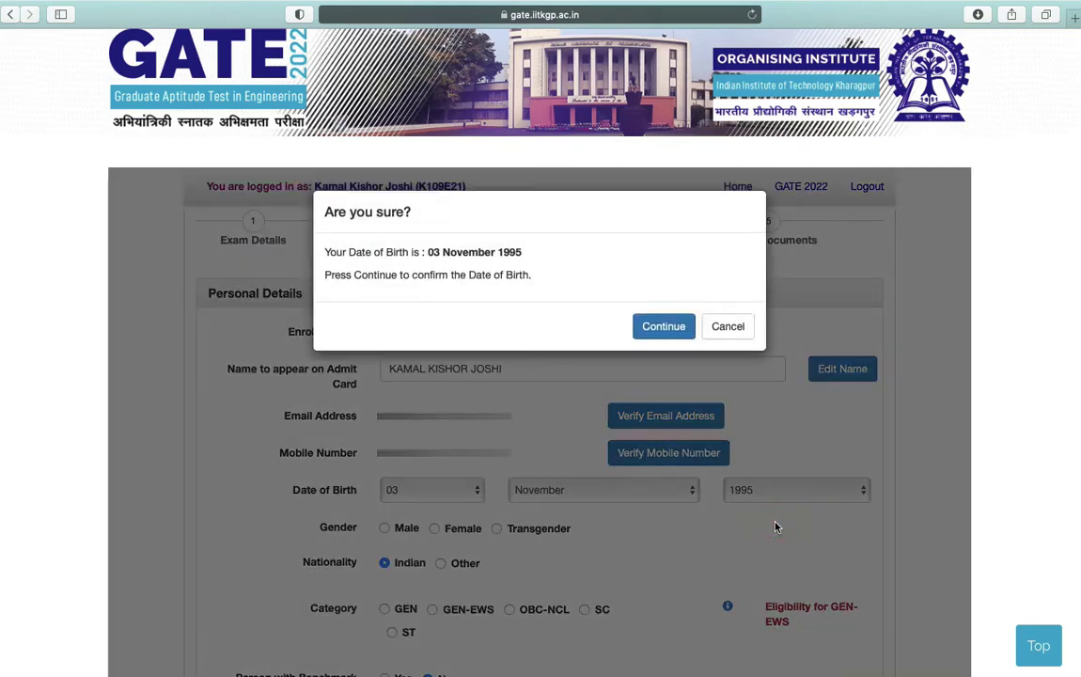
click(664, 328)
Set gender to Male and category to GEN.
click(384, 527)
click(385, 608)
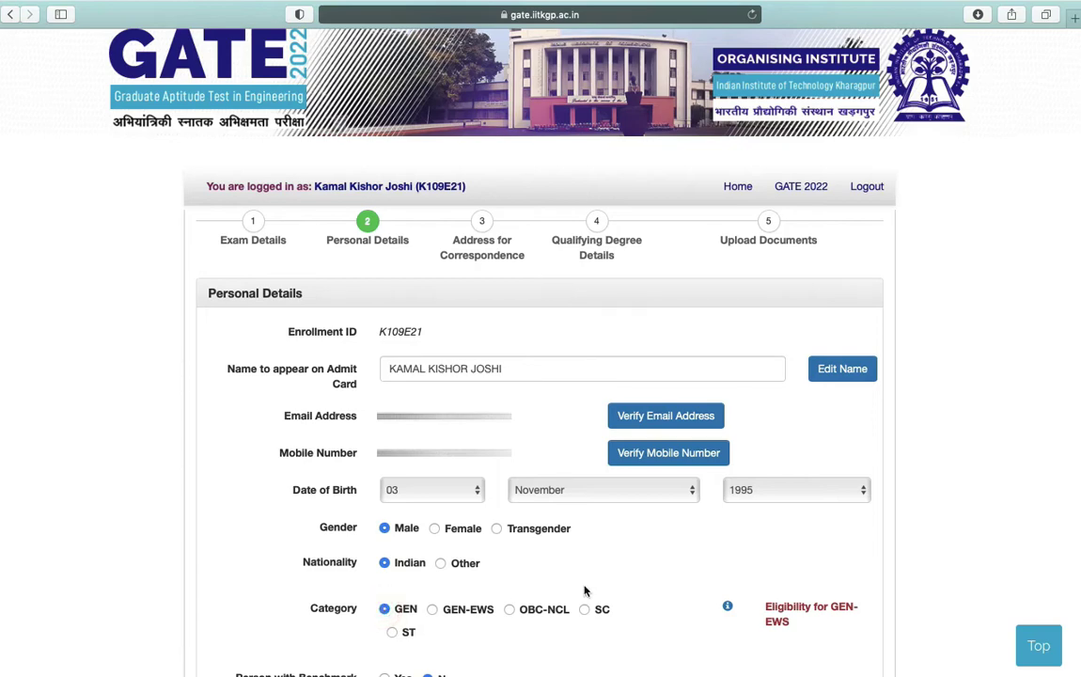
scroll(584, 588, down, 1)
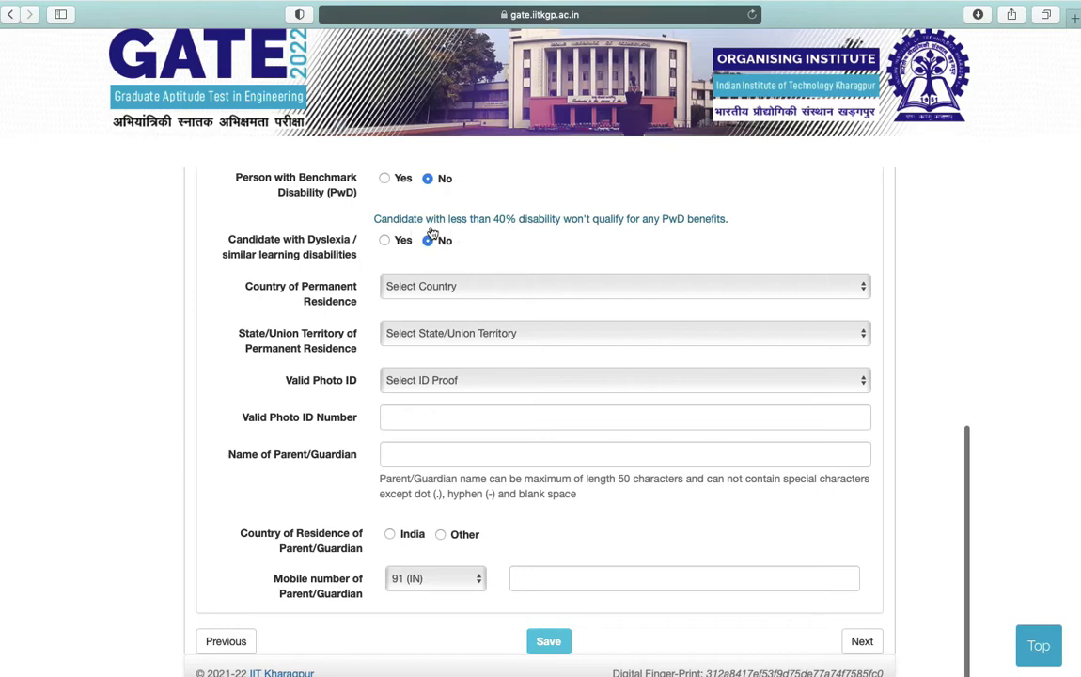
Set residence to India, Uttarakhand, and enter an Aadhaar ID as the photo ID.
click(424, 294)
click(421, 302)
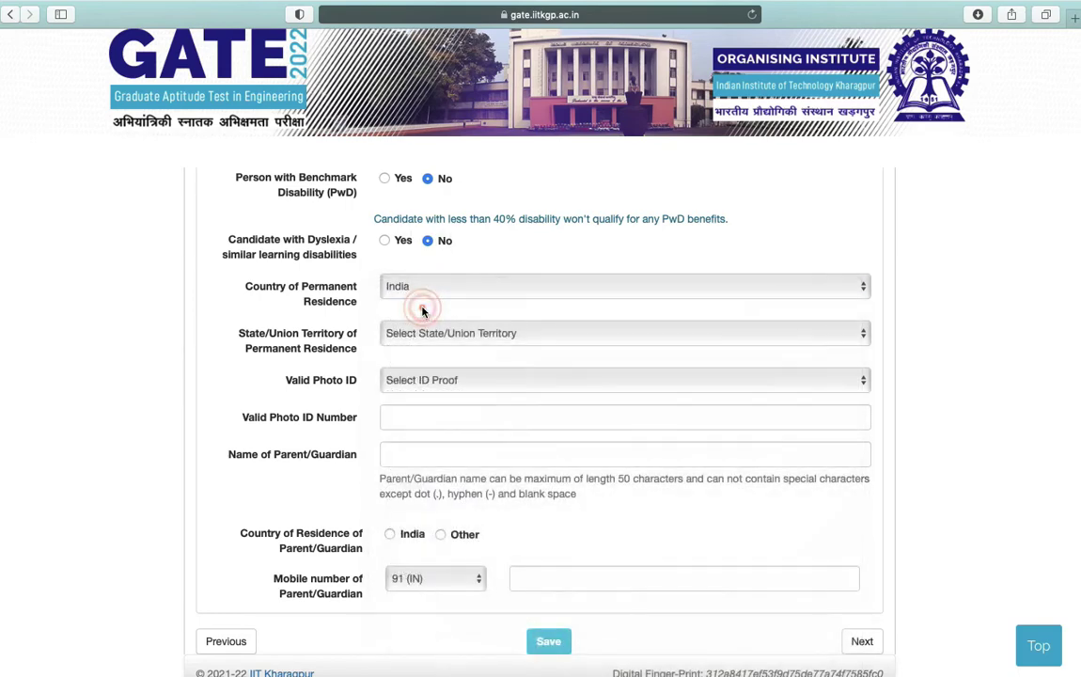
click(437, 335)
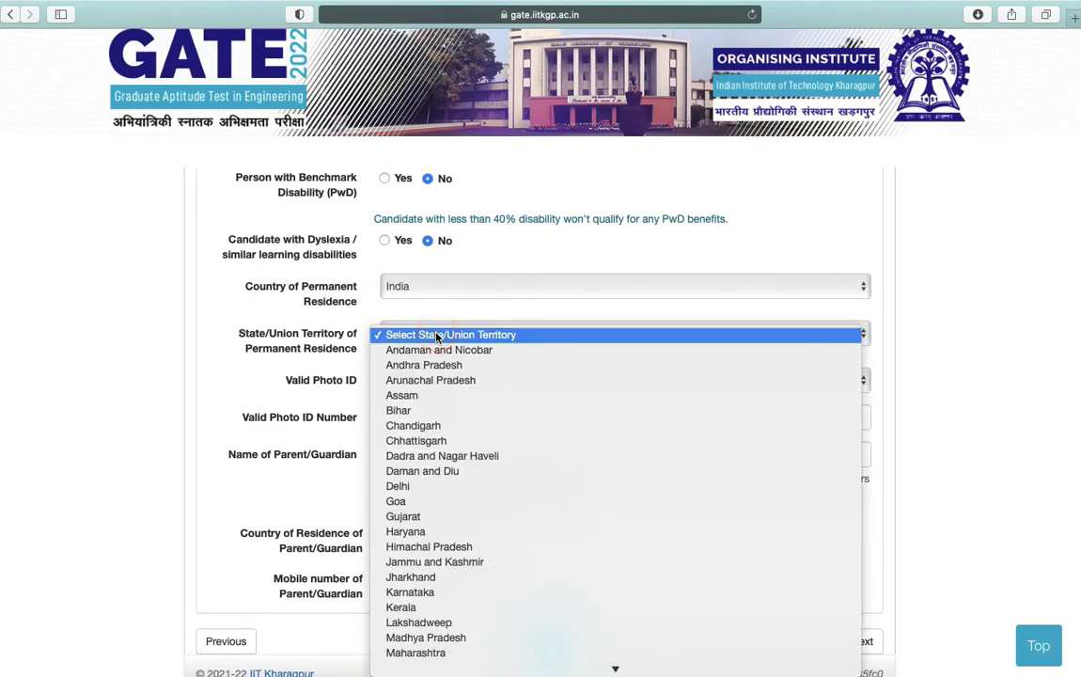
key(Return)
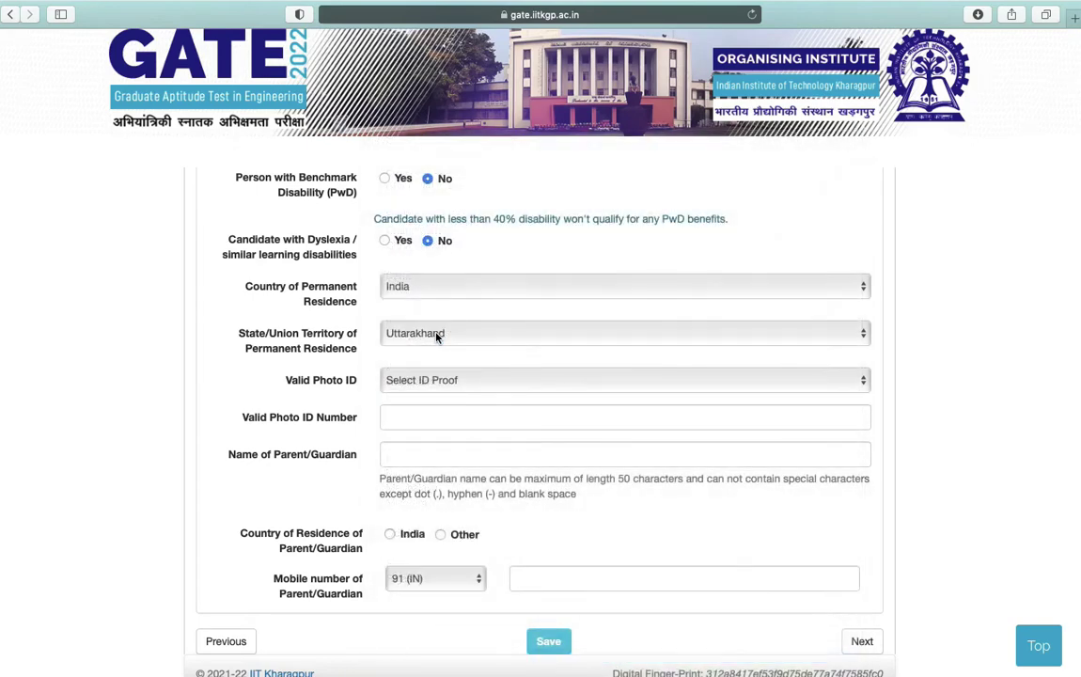
click(446, 383)
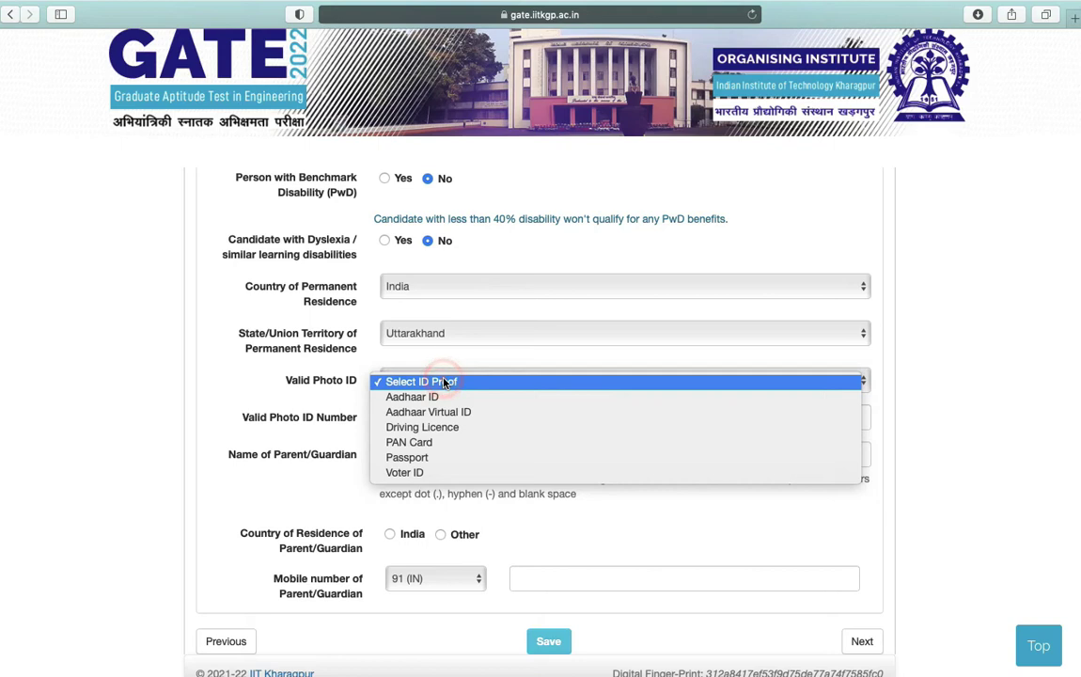
click(443, 396)
click(444, 416)
text(335)
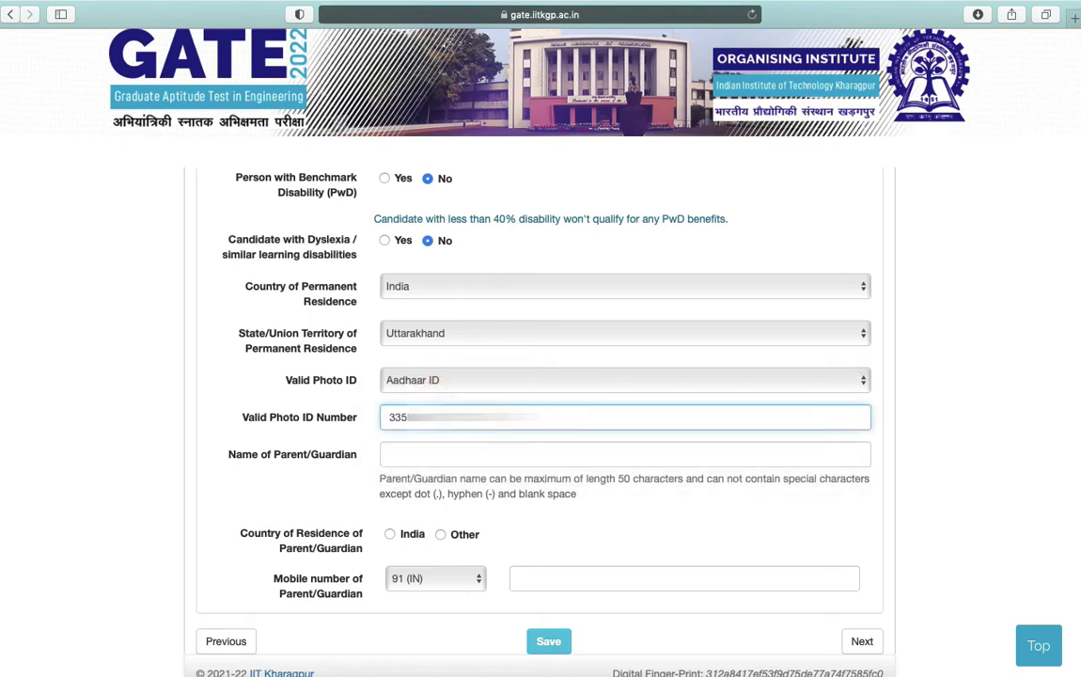
Enter the parent's name, India as their country and their mobile number, then save.
click(441, 451)
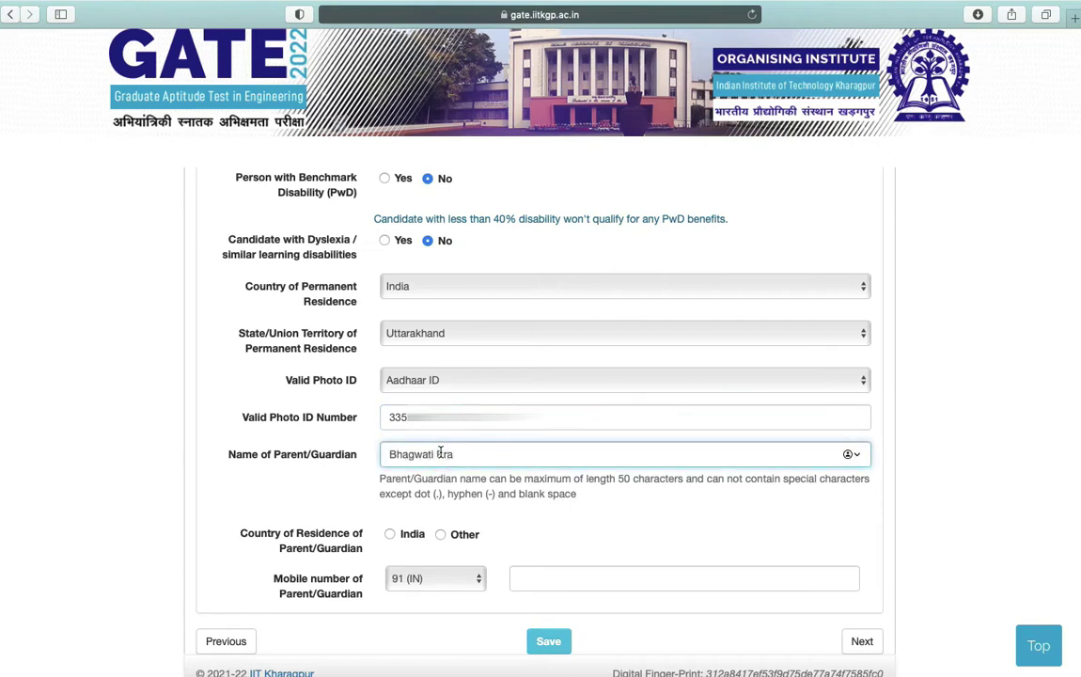
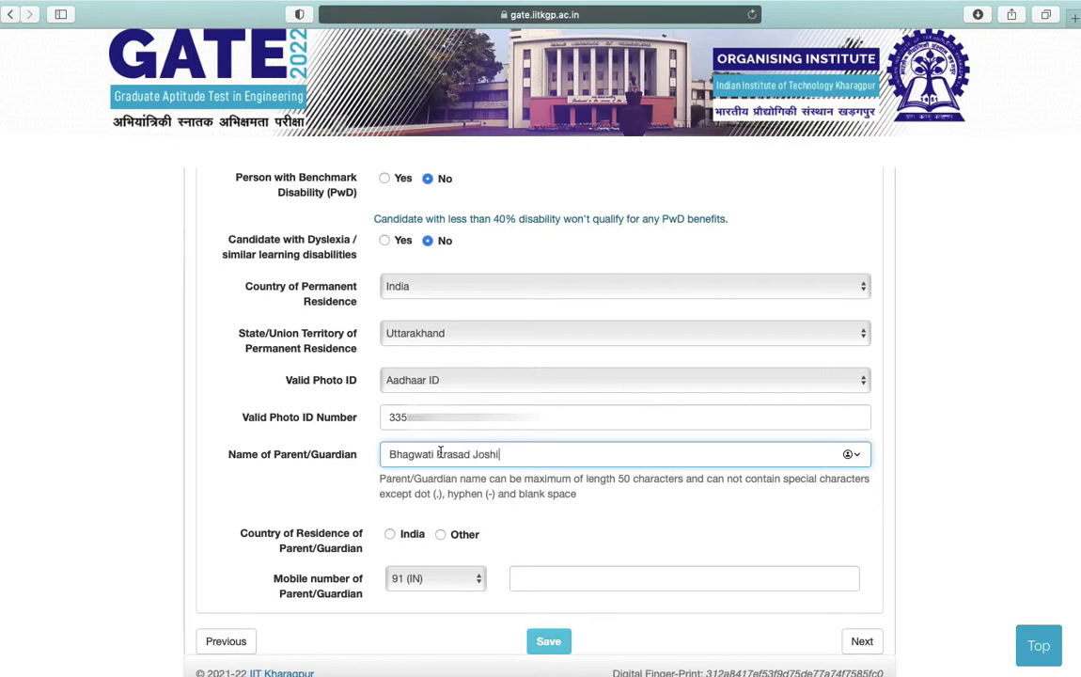
click(390, 534)
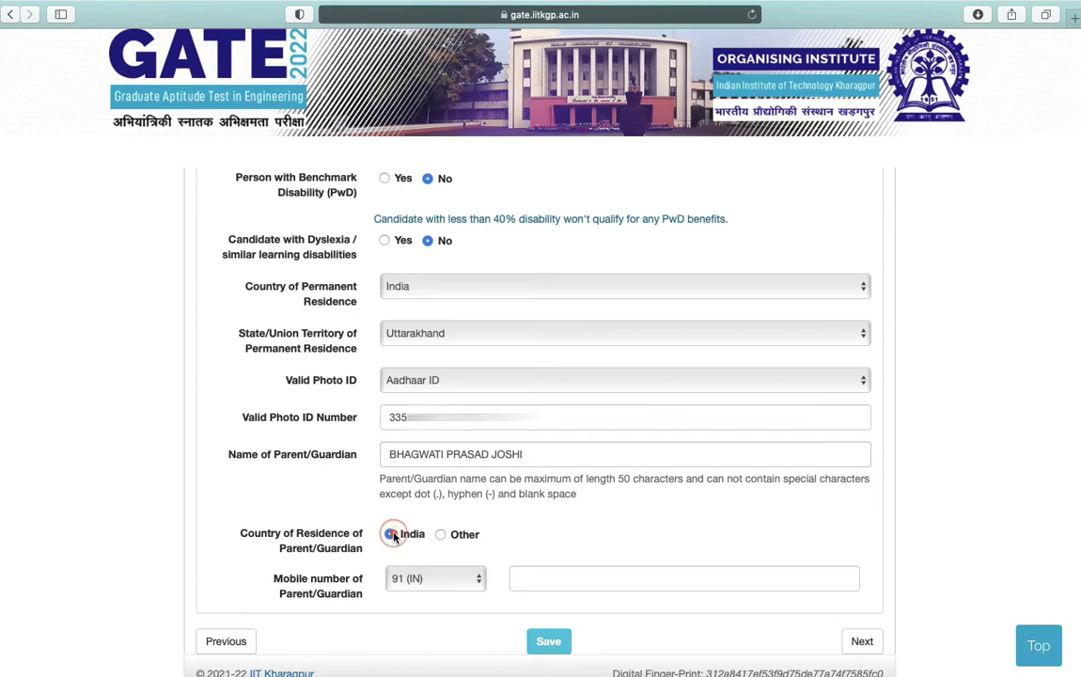
click(548, 581)
text(989)
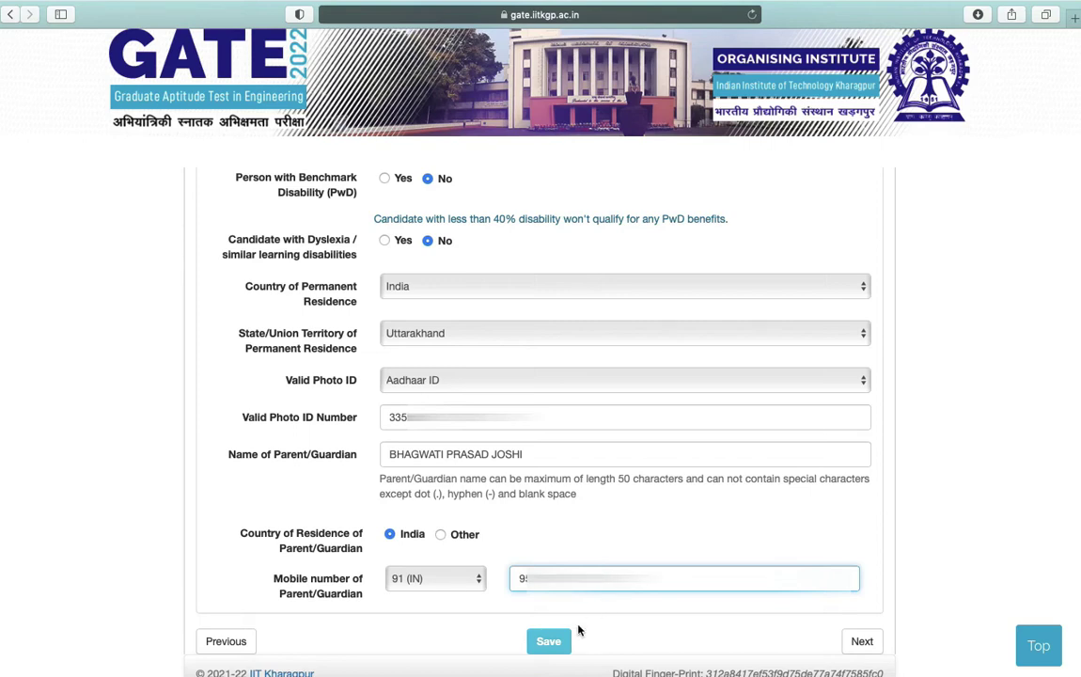
click(861, 641)
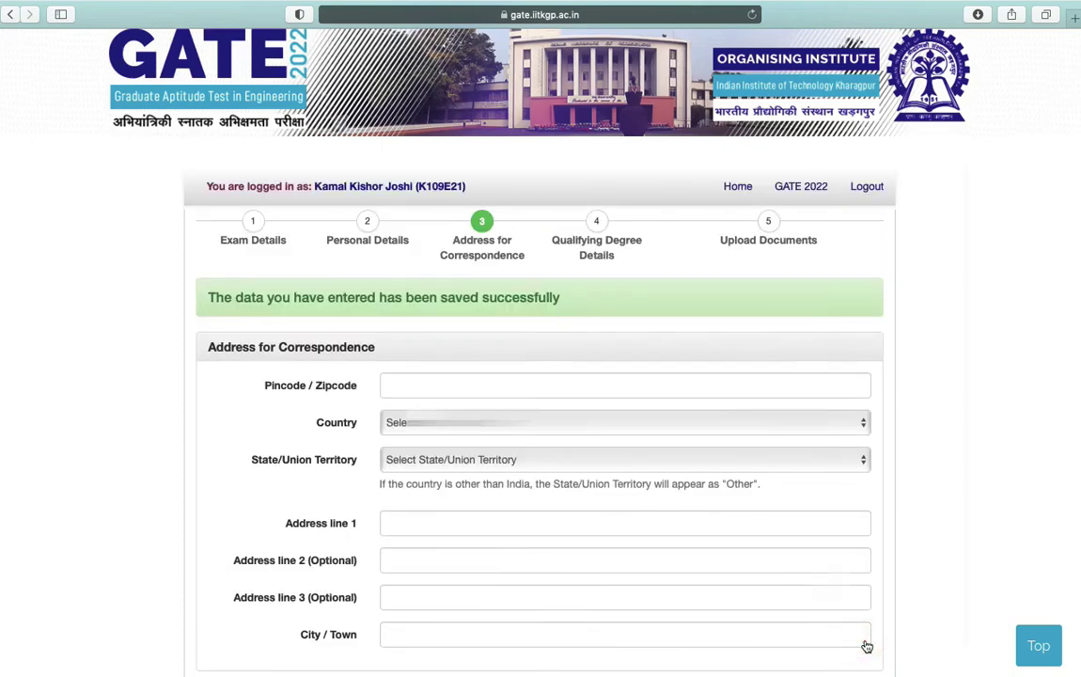
Enter the correspondence pincode and choose India as the address country.
click(595, 388)
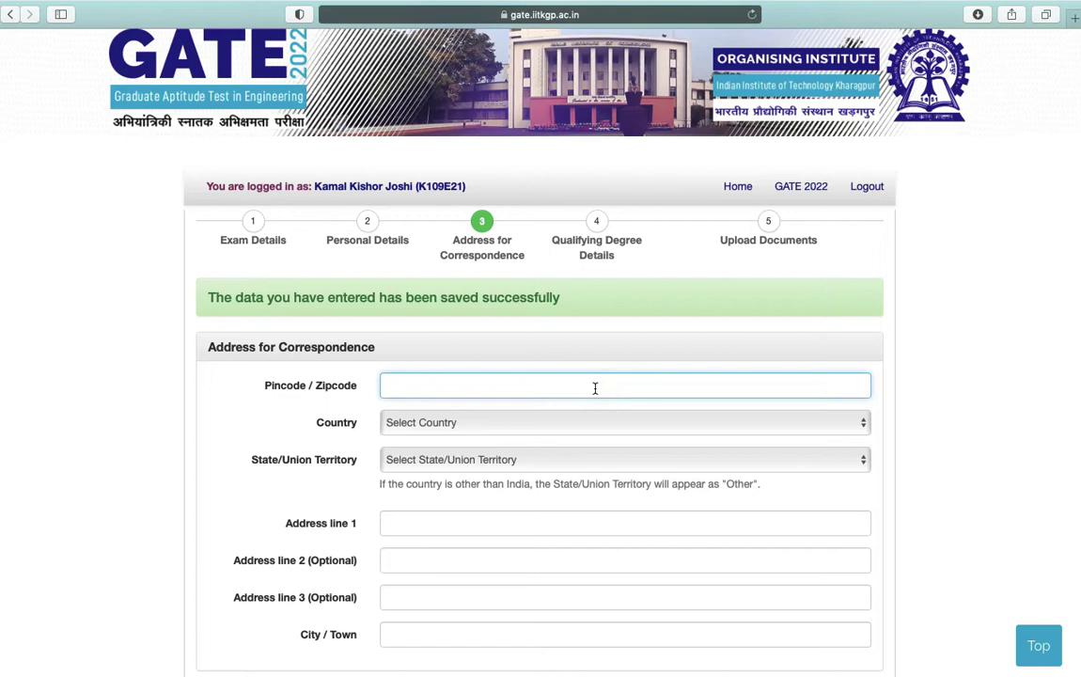
text(26)
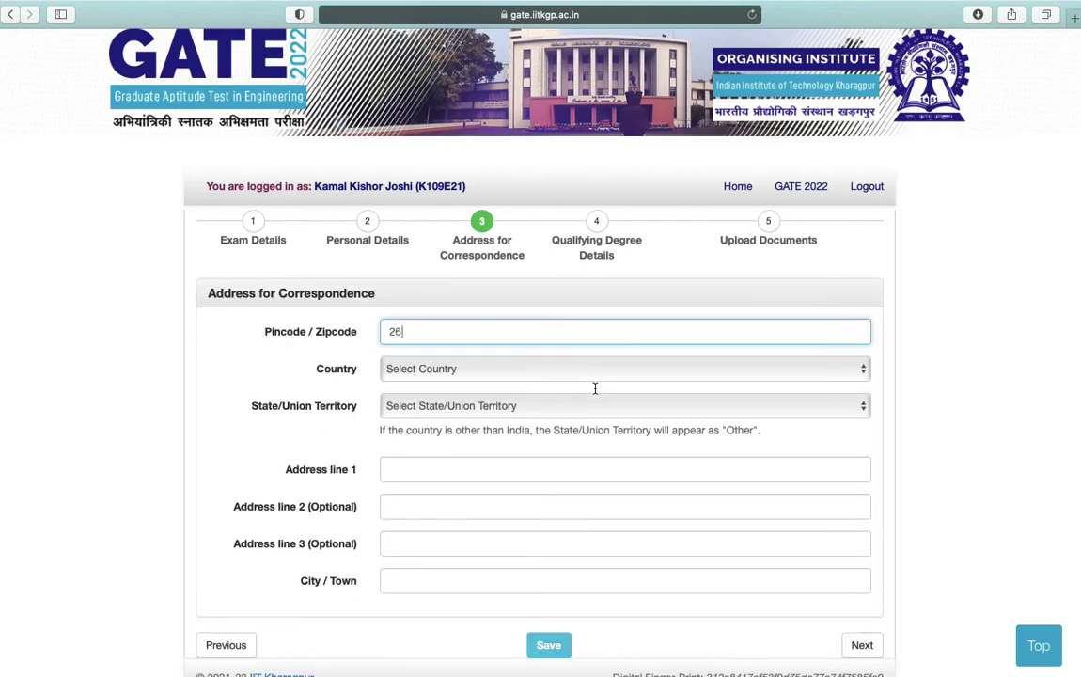
text(2501)
click(554, 376)
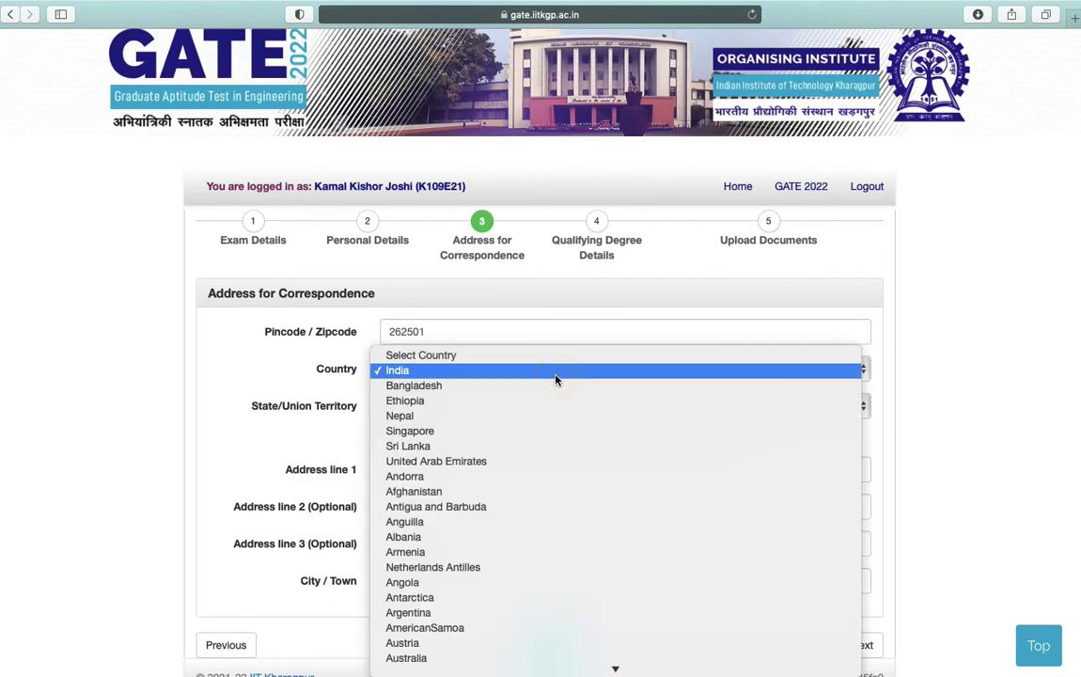
click(555, 376)
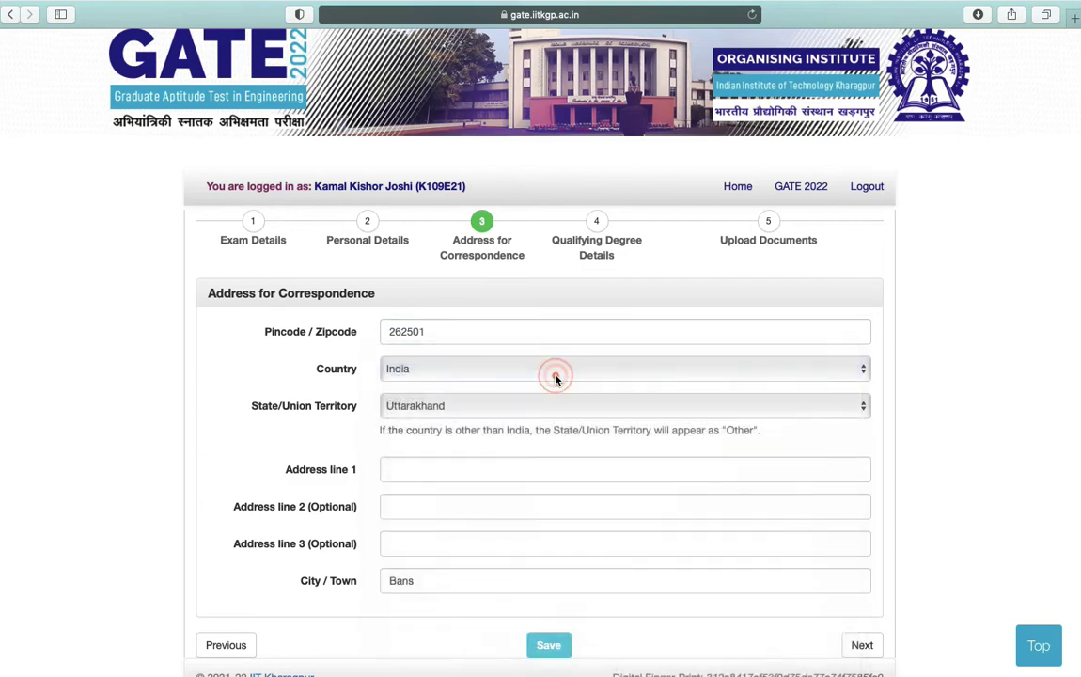
Fill in the three address lines, replace the city/town, and save the address.
click(490, 468)
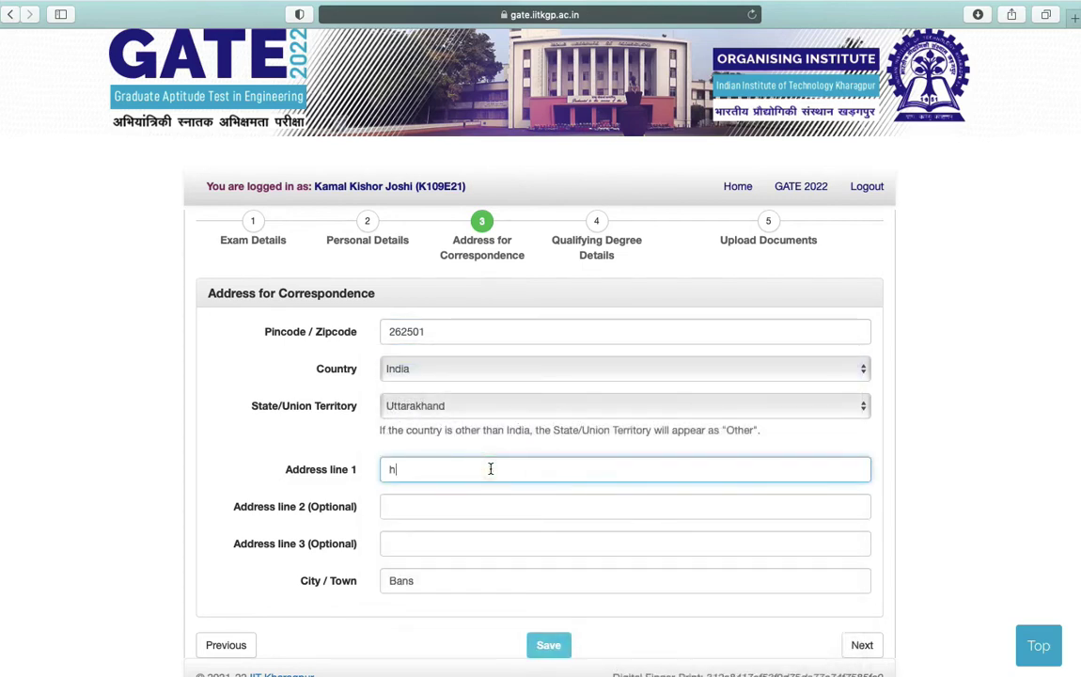
click(478, 504)
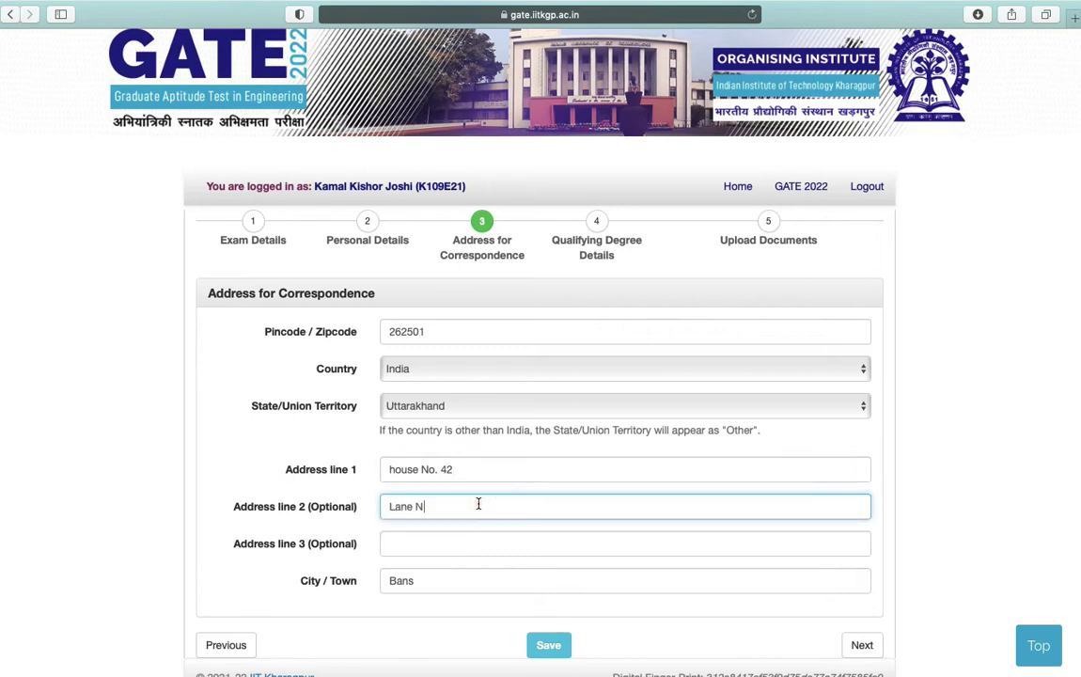
click(466, 544)
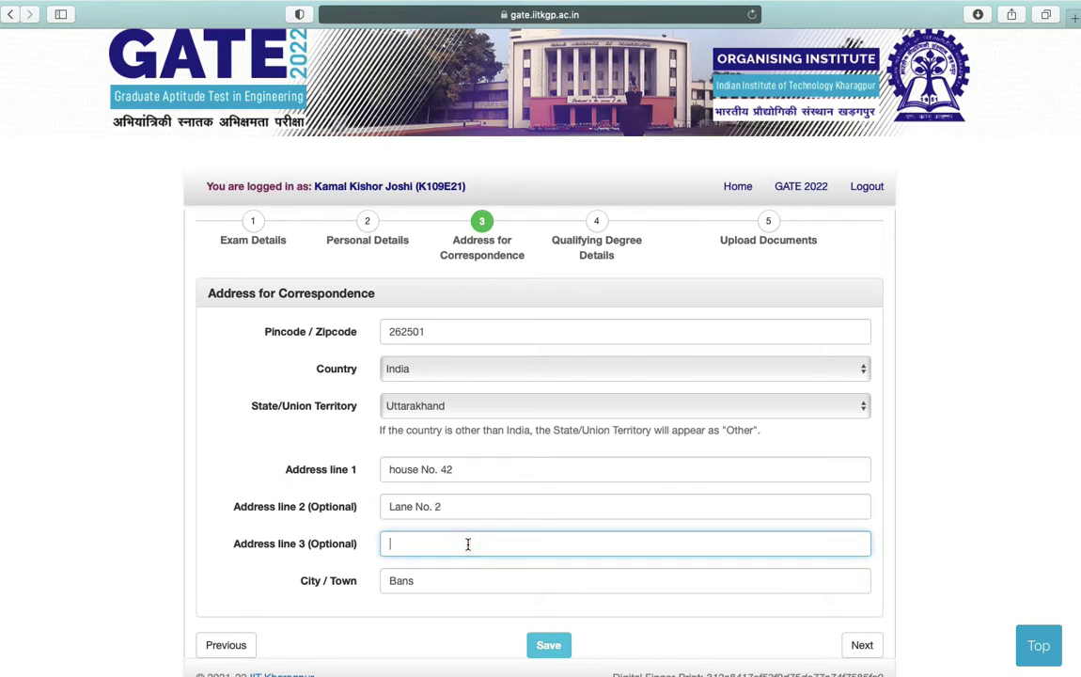
click(458, 581)
double_click(400, 582)
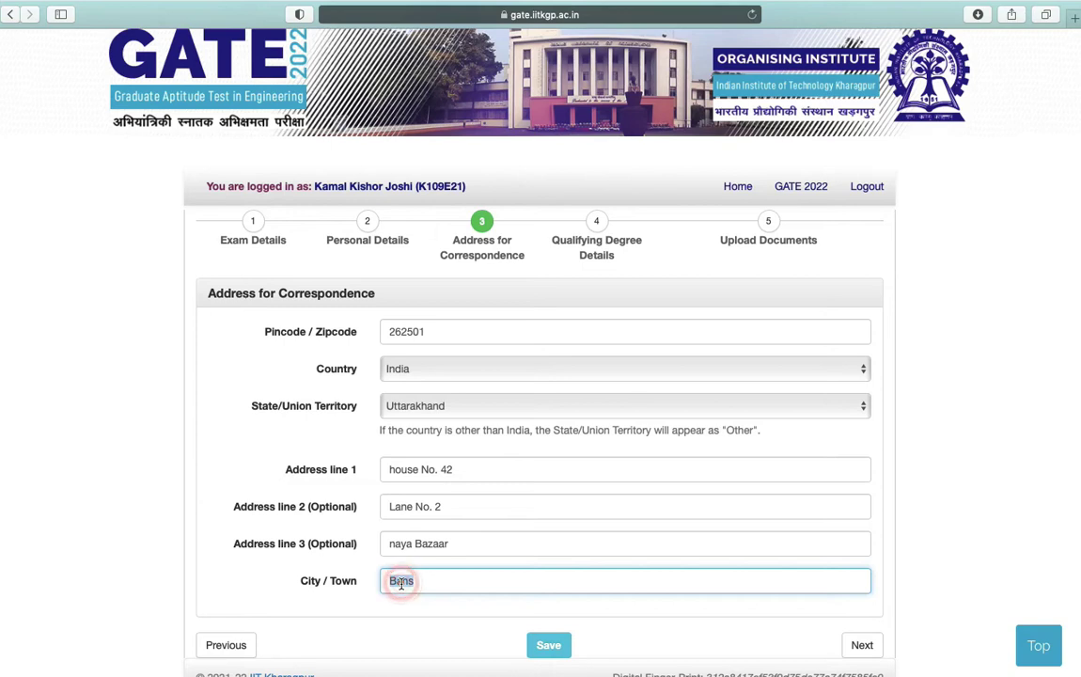
text(pitho)
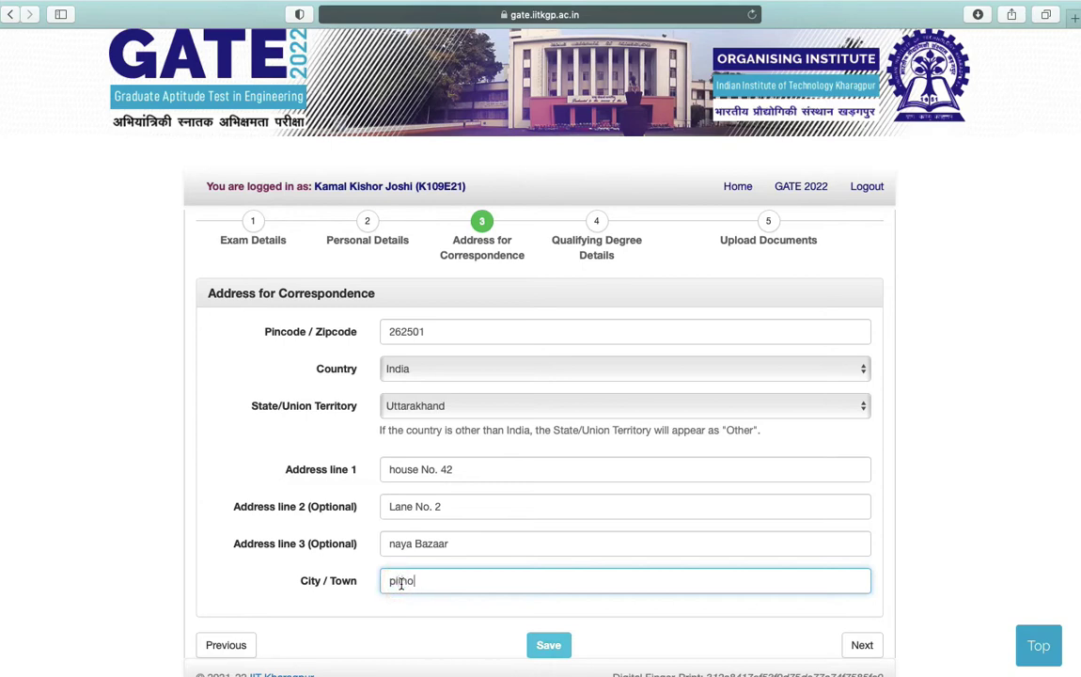
text(ragarh)
click(549, 644)
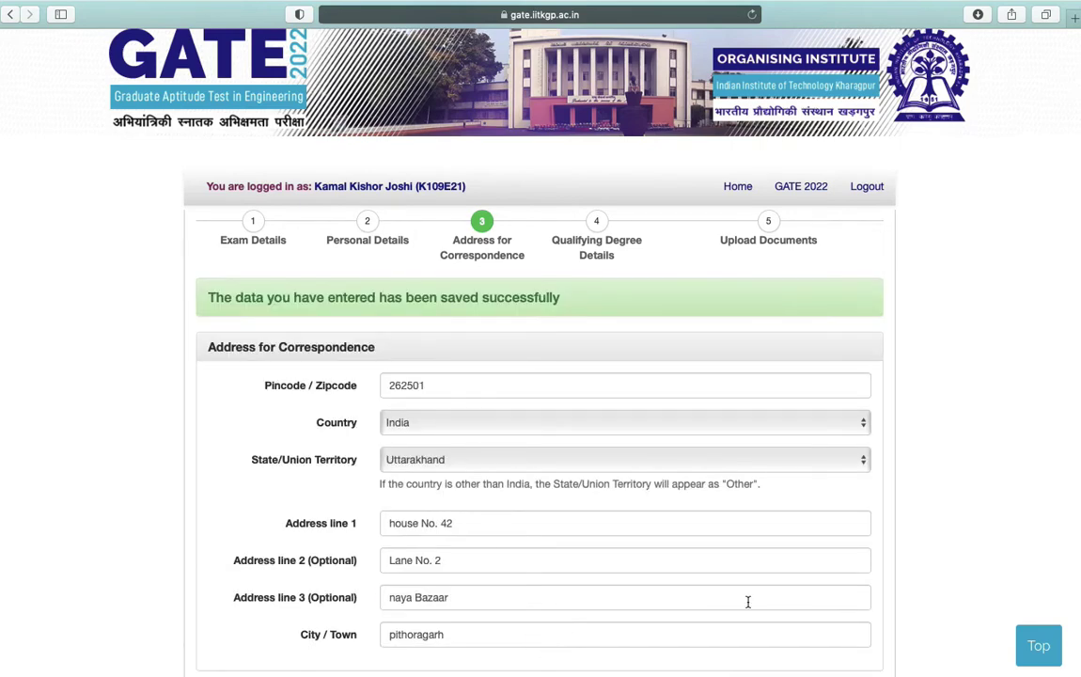
scroll(748, 601, down, 2)
On Qualifying Degree Details, enter the college pincode and choose India as the college country.
click(863, 639)
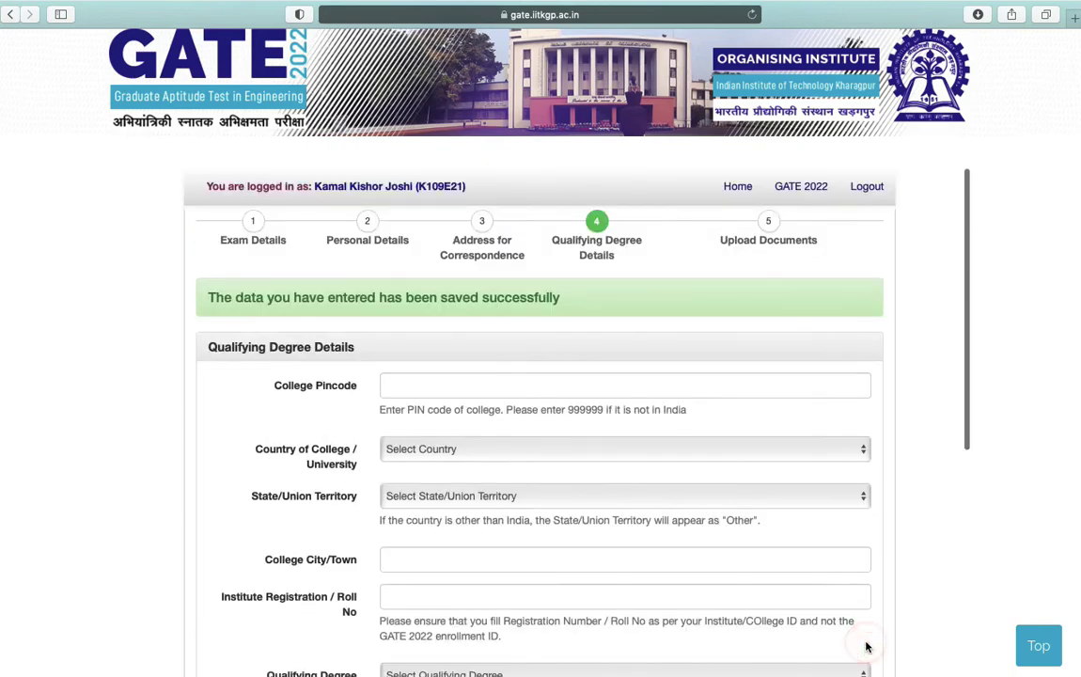
click(512, 390)
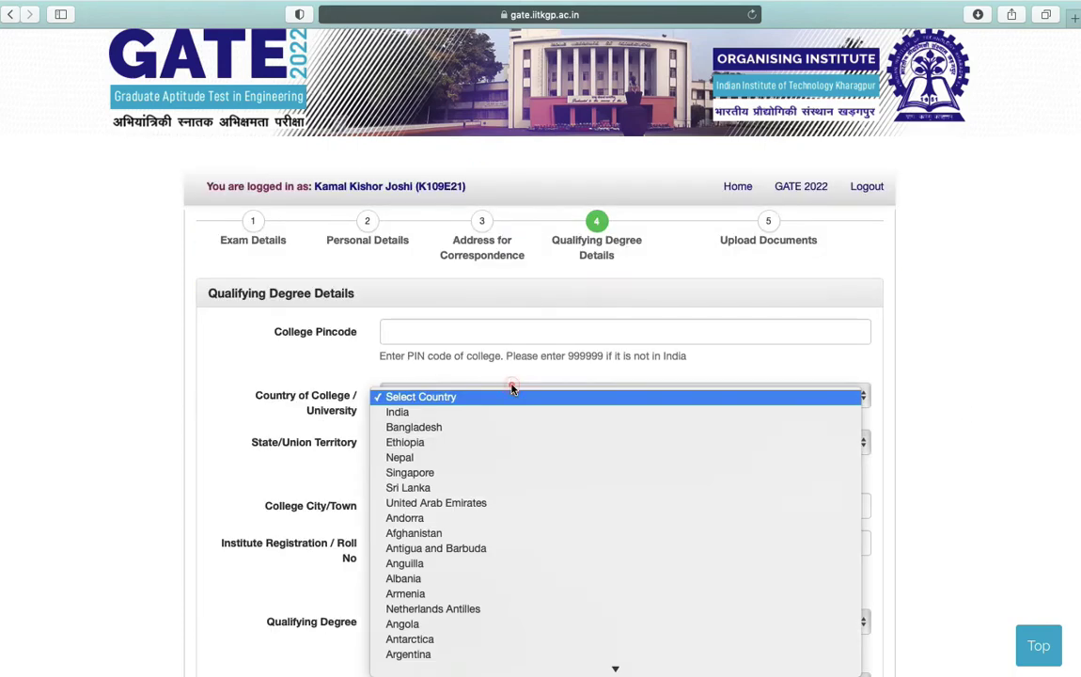
click(512, 390)
click(475, 321)
text(248007)
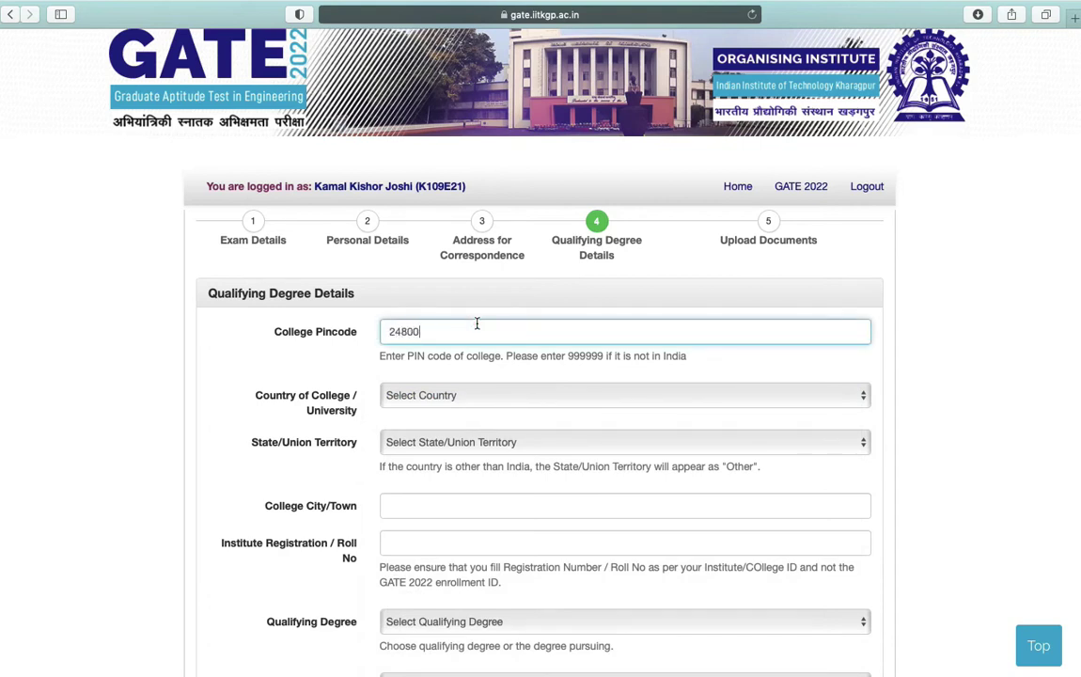
click(448, 399)
click(449, 398)
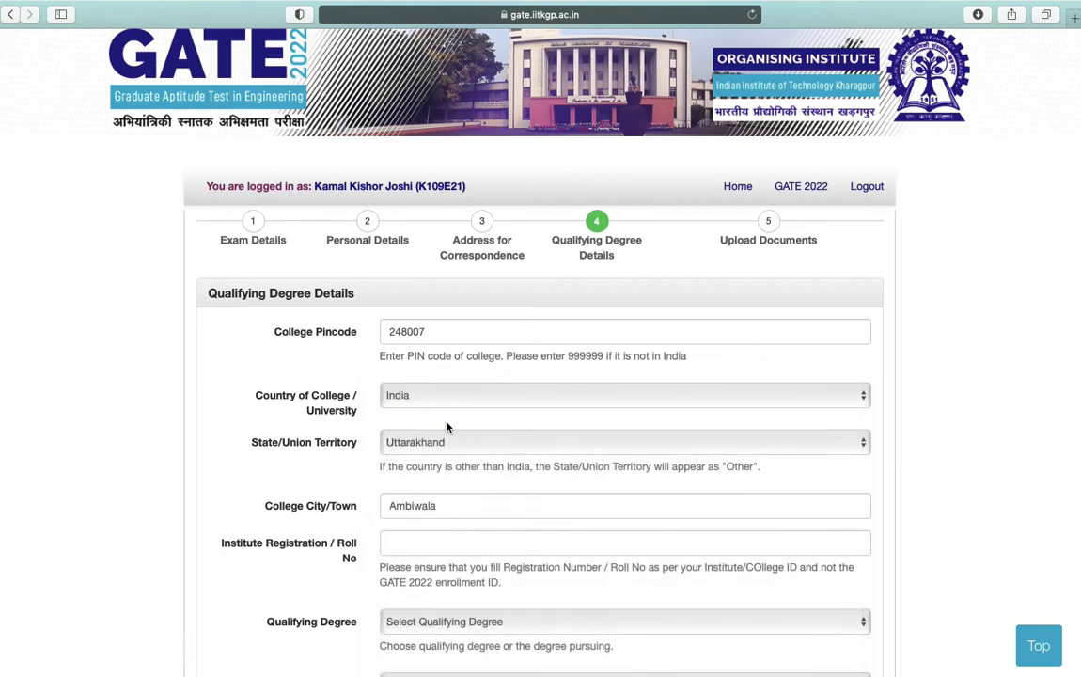
Replace the college city, enter the institute roll number, and choose B.E. as the degree.
double_click(422, 509)
text(Dehradun)
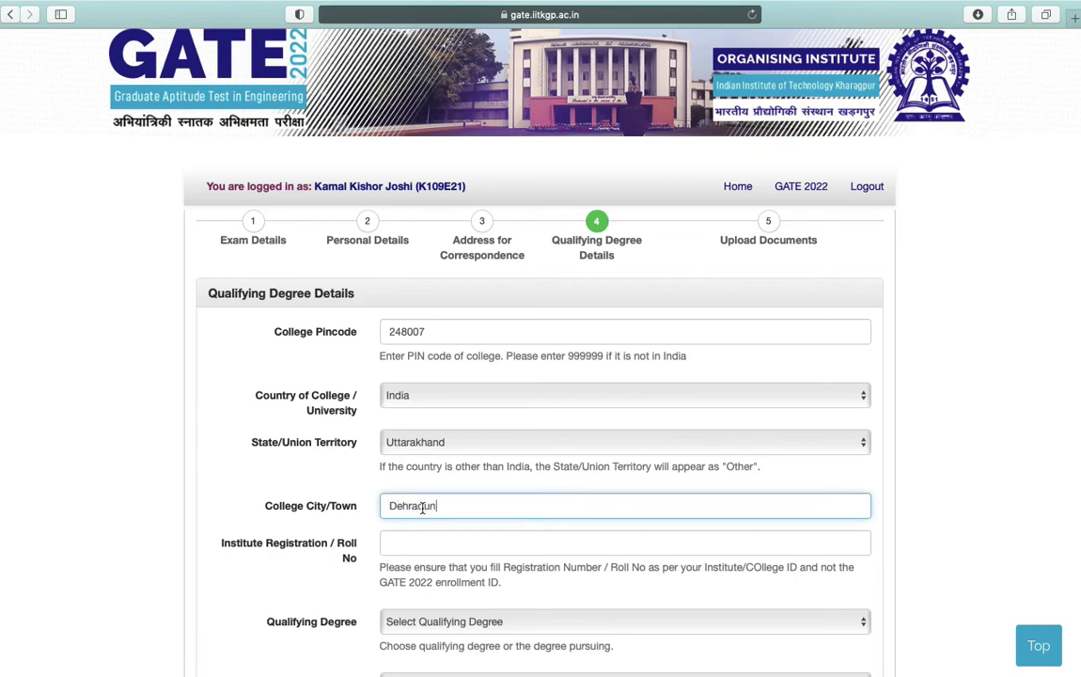
click(421, 542)
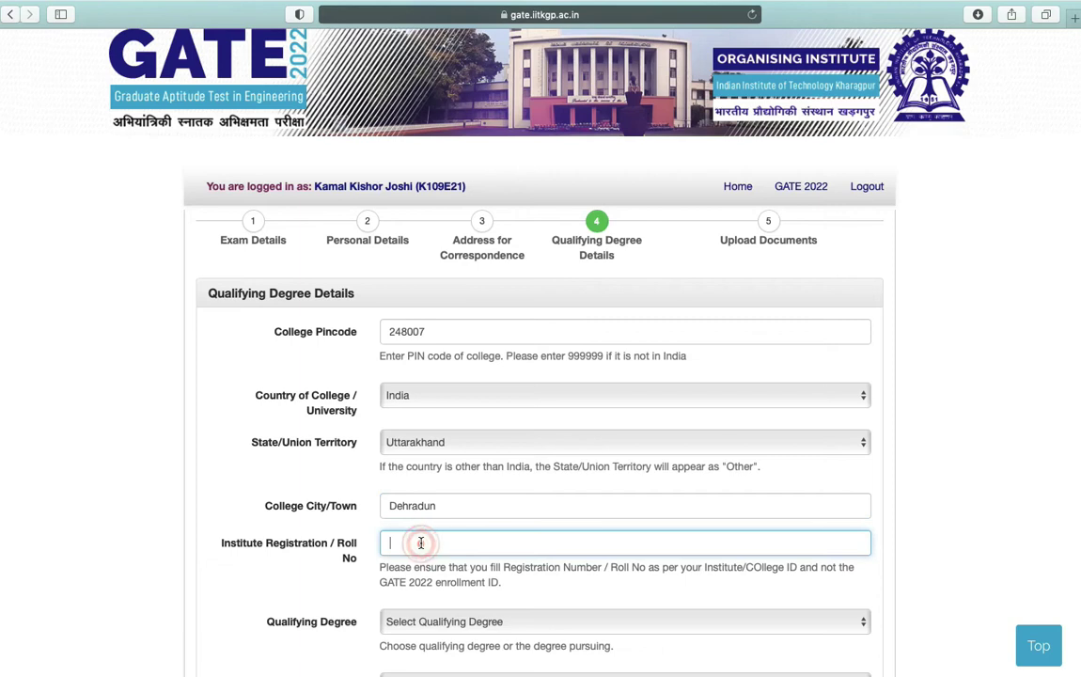
click(465, 622)
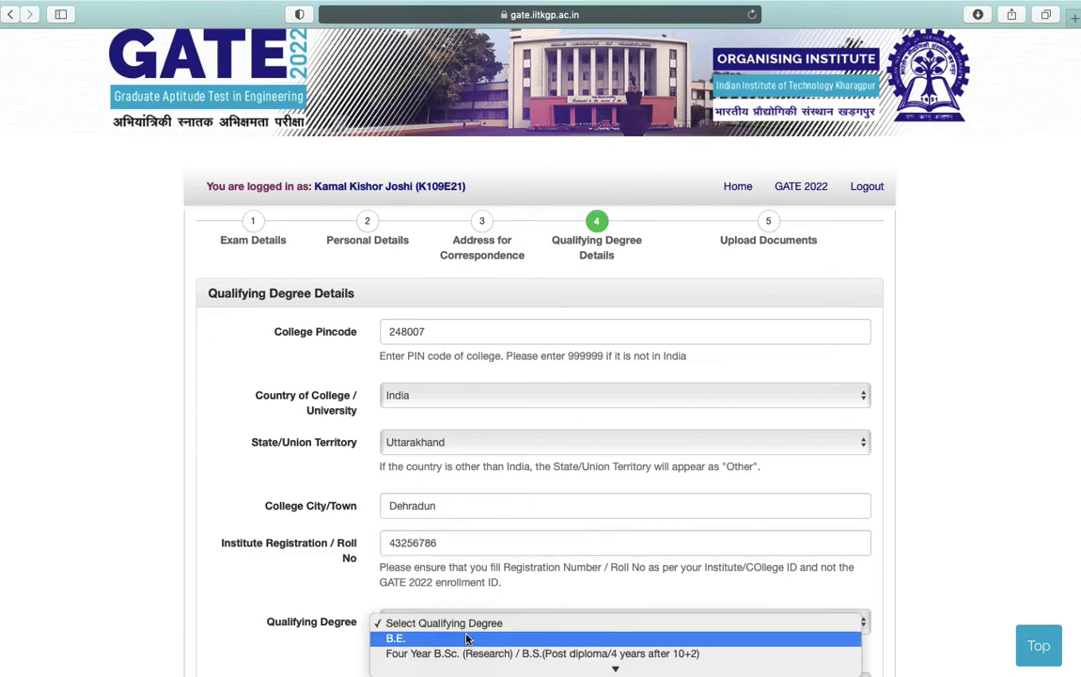
click(467, 638)
Set discipline Computer Science & Engg., year 2022 and university Uttarakhand Technical University.
scroll(466, 639, down, 5)
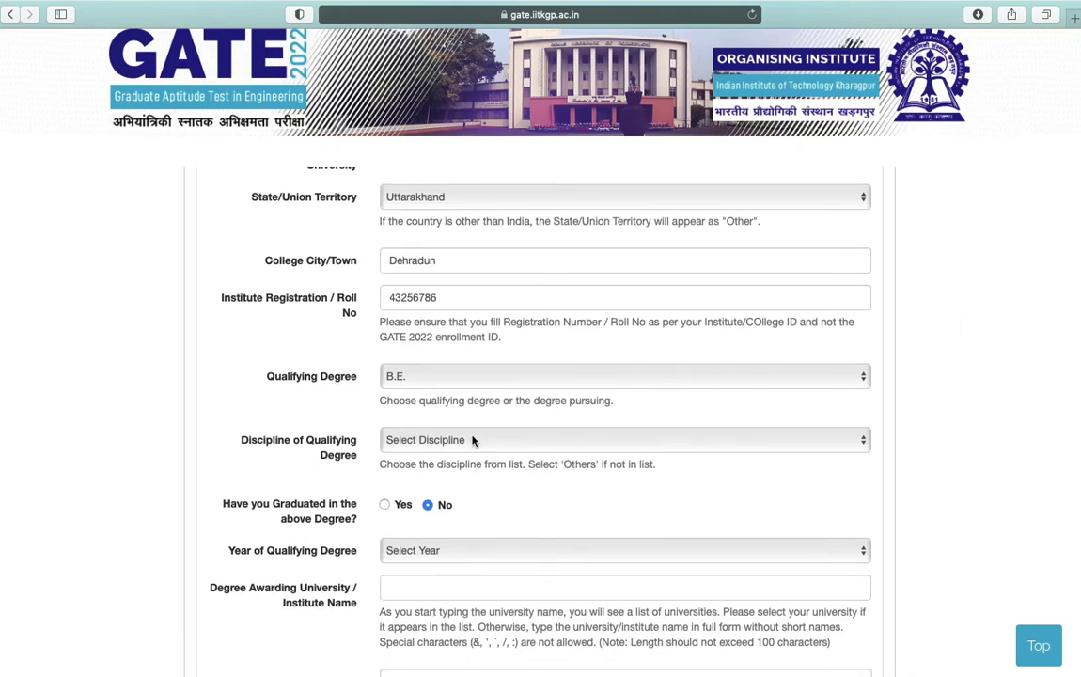
click(473, 440)
text(comp)
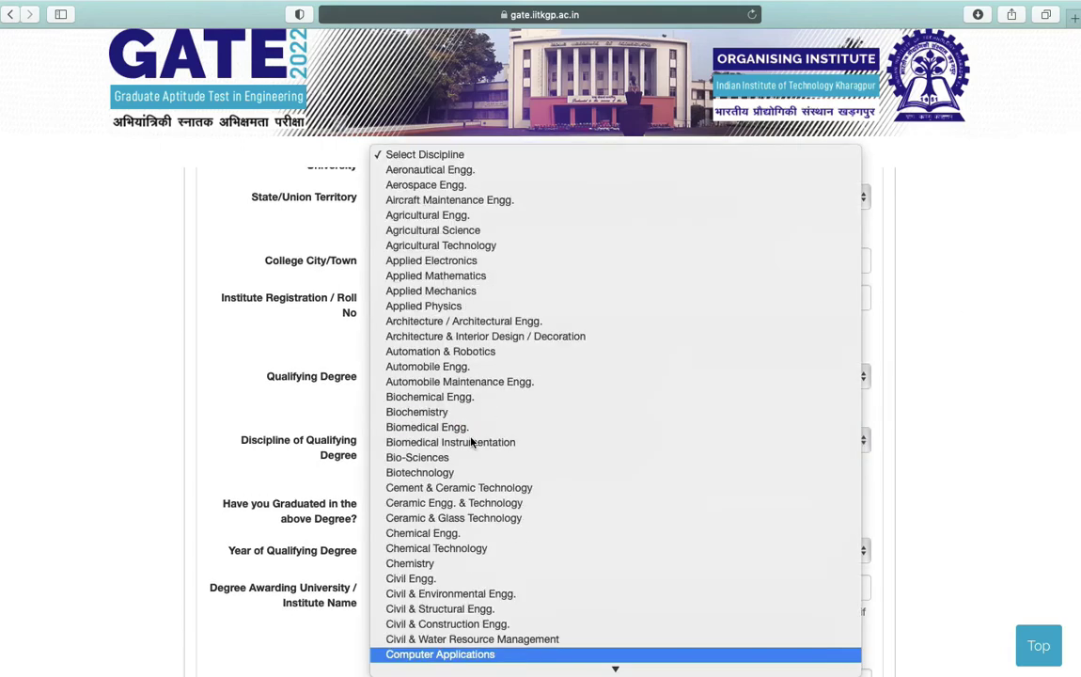
text(mr)
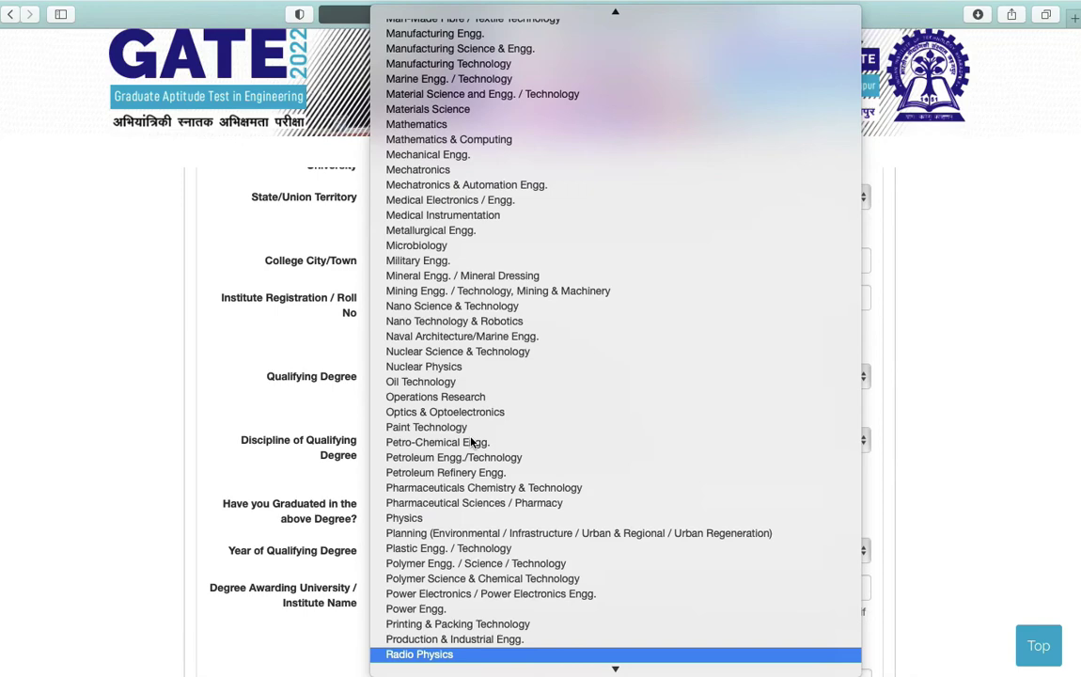
text(comp)
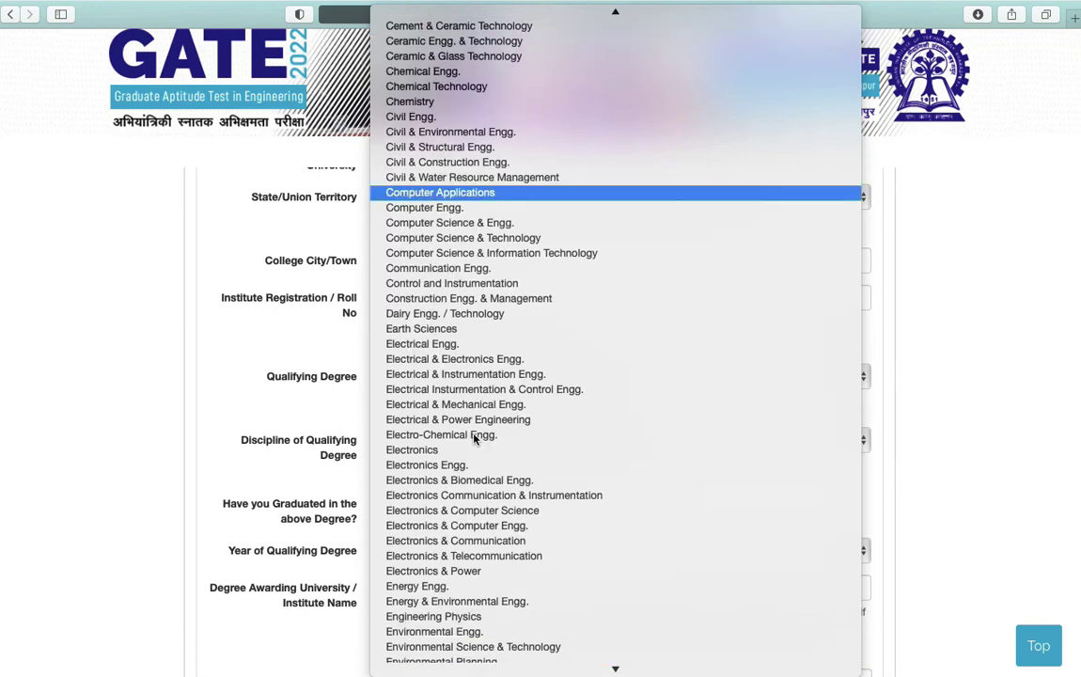
click(477, 222)
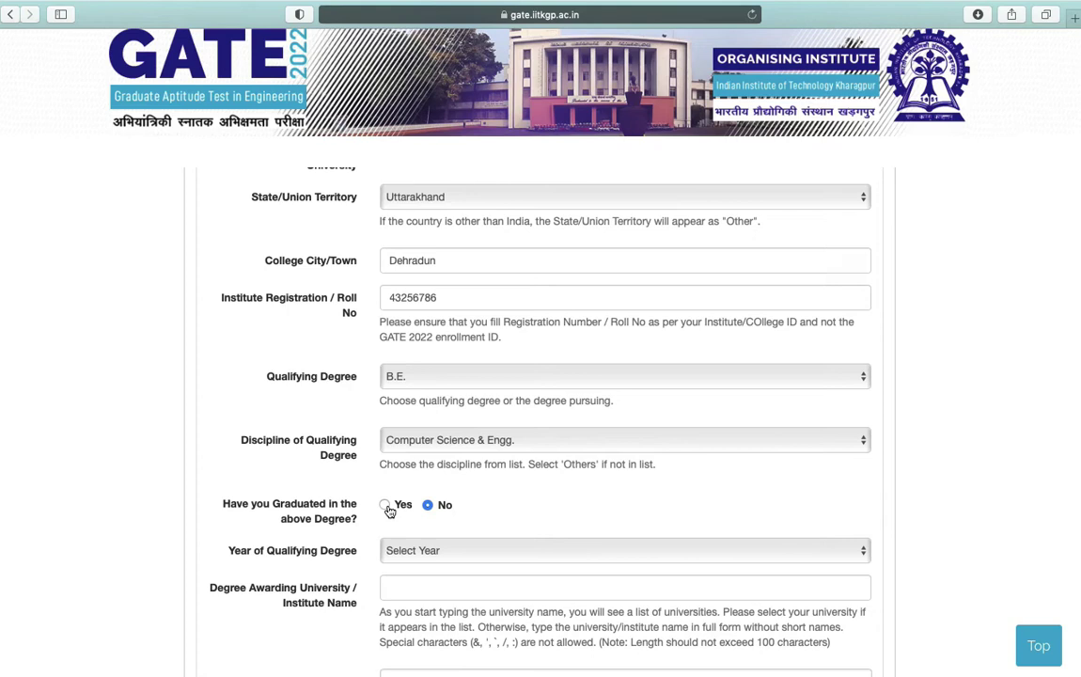
click(409, 550)
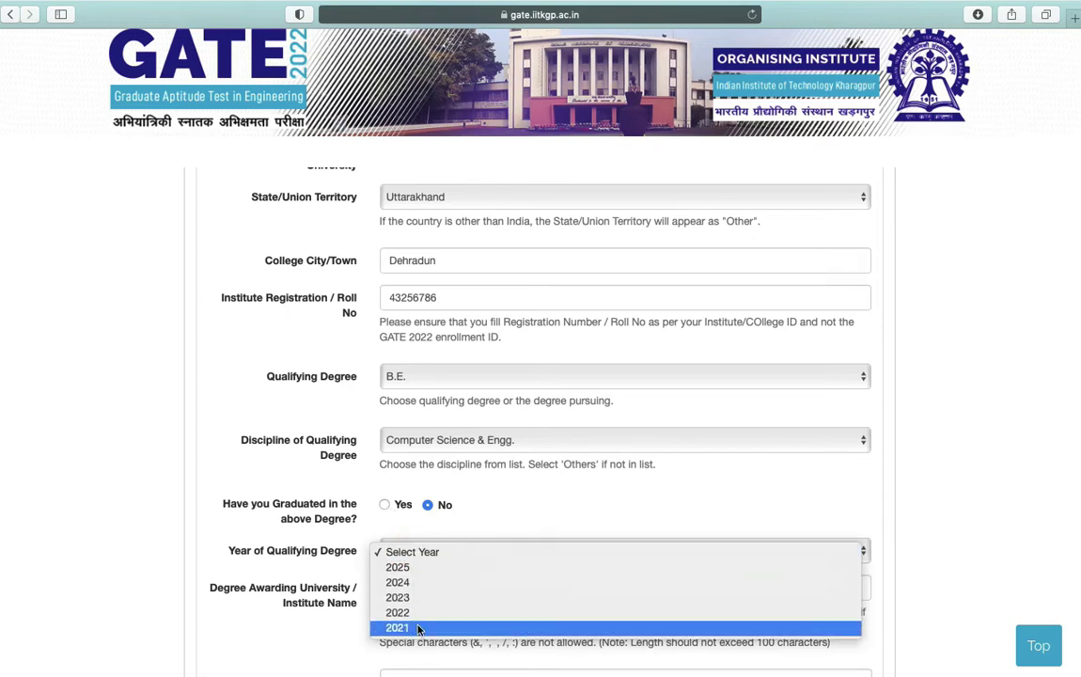
click(416, 611)
click(432, 586)
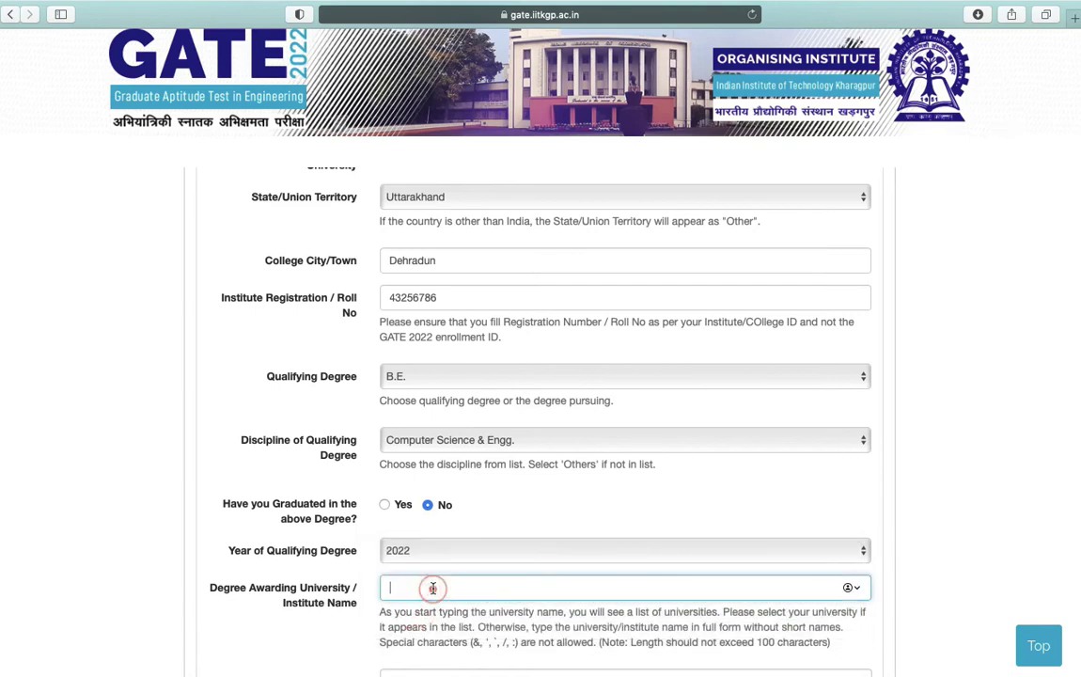
text(Uttarakhand)
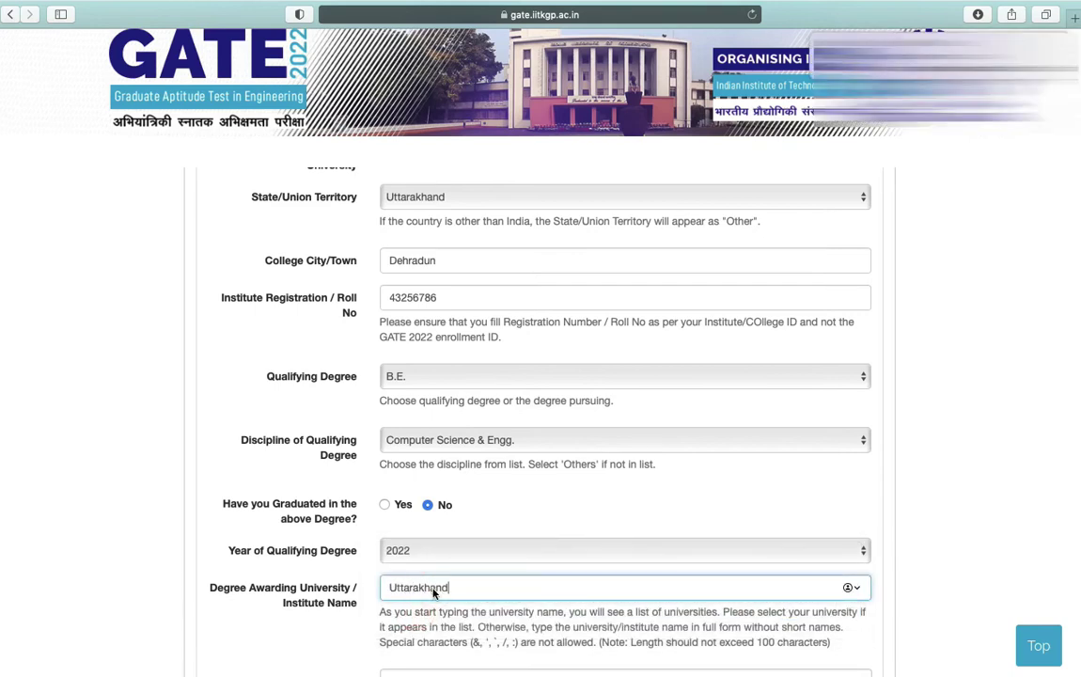
text( Technical University)
Choose UTTARAKHAND TECHNICAL UNIVERSITY as the college name and save the degree details.
scroll(428, 554, down, 5)
click(421, 492)
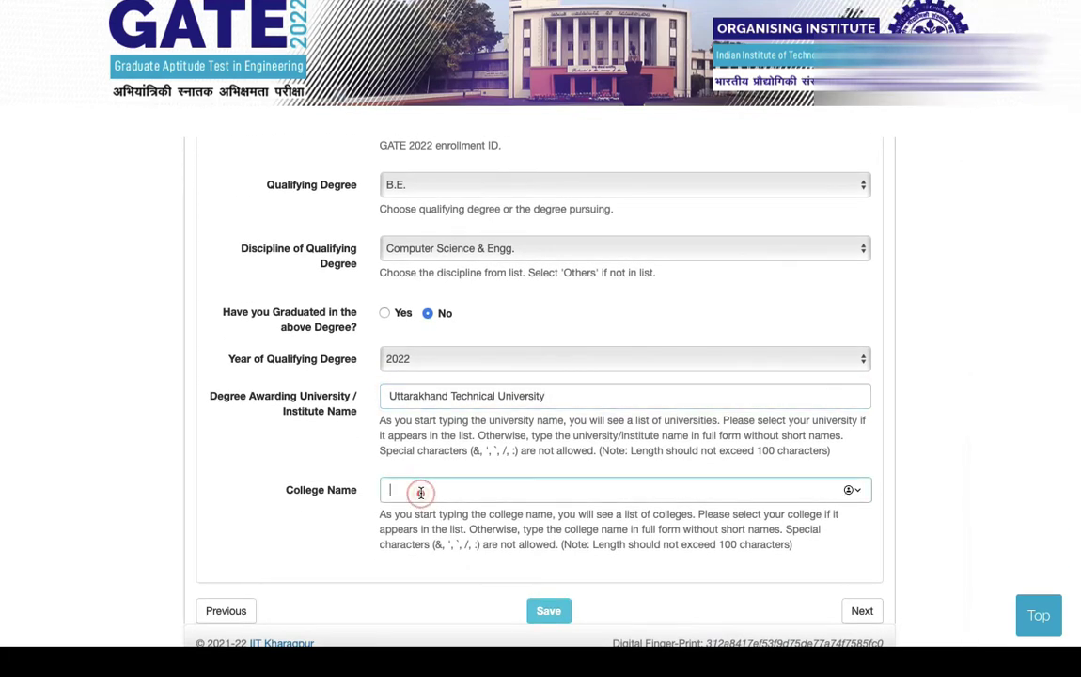
text(UTU)
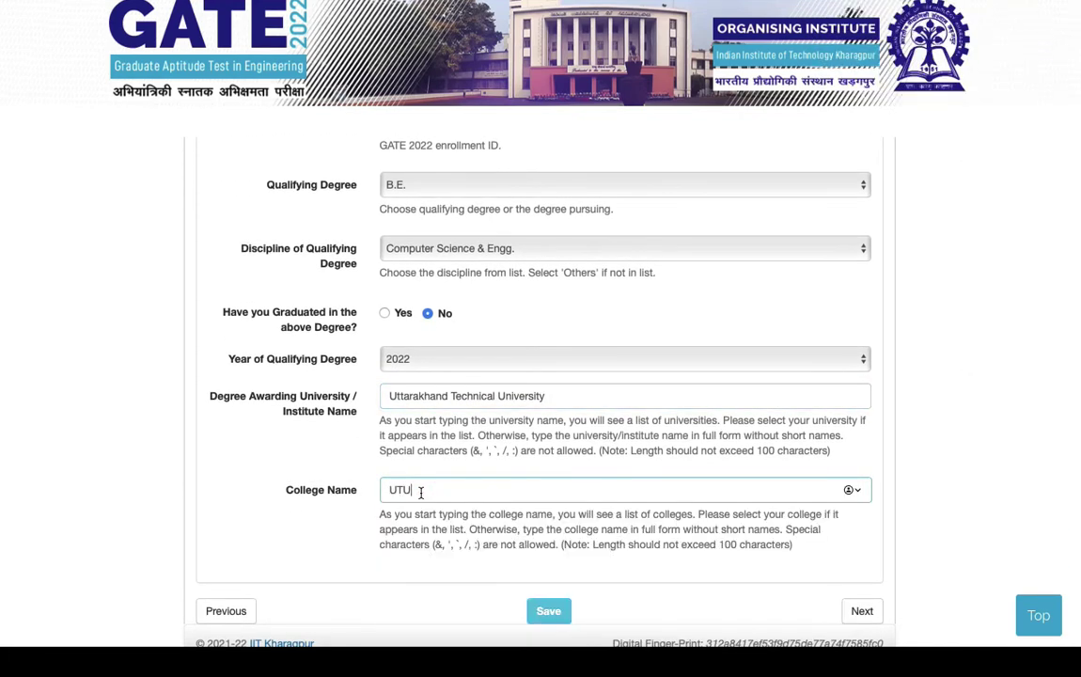
key(BackSpace)
key(BackSpace)
key(BackSpace)
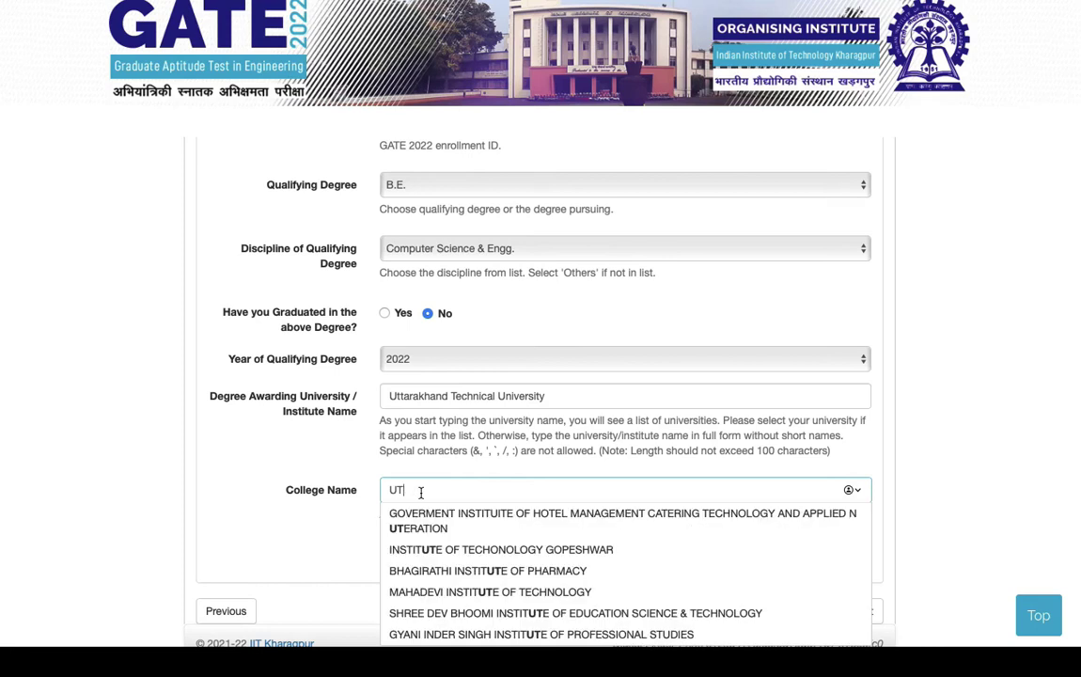
text(t)
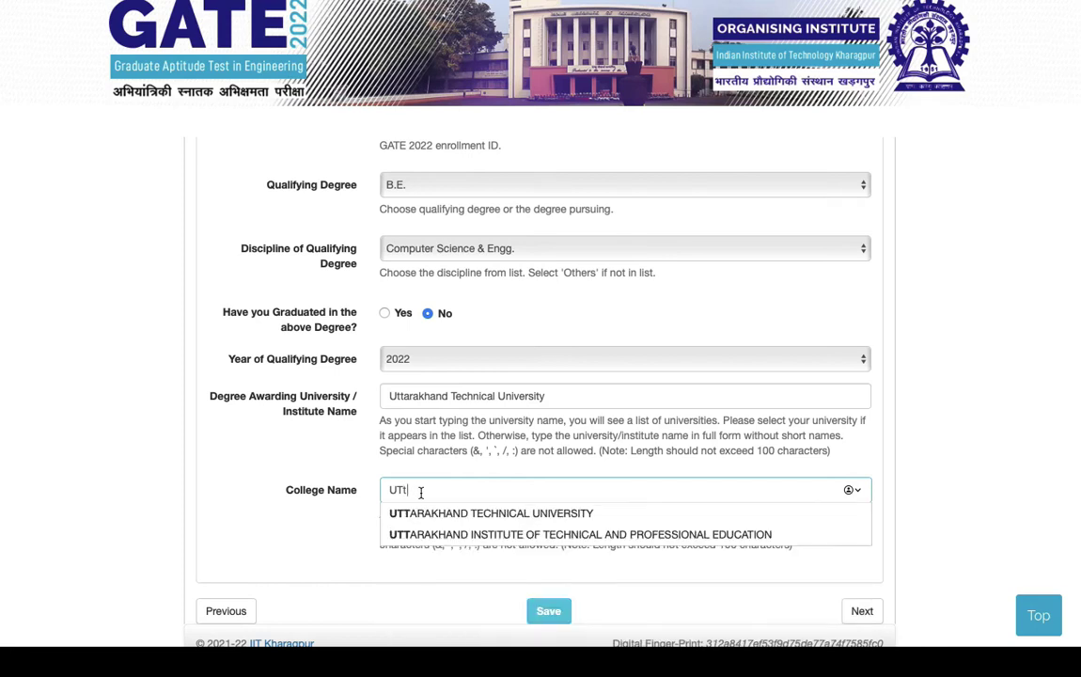
key(Down)
key(Return)
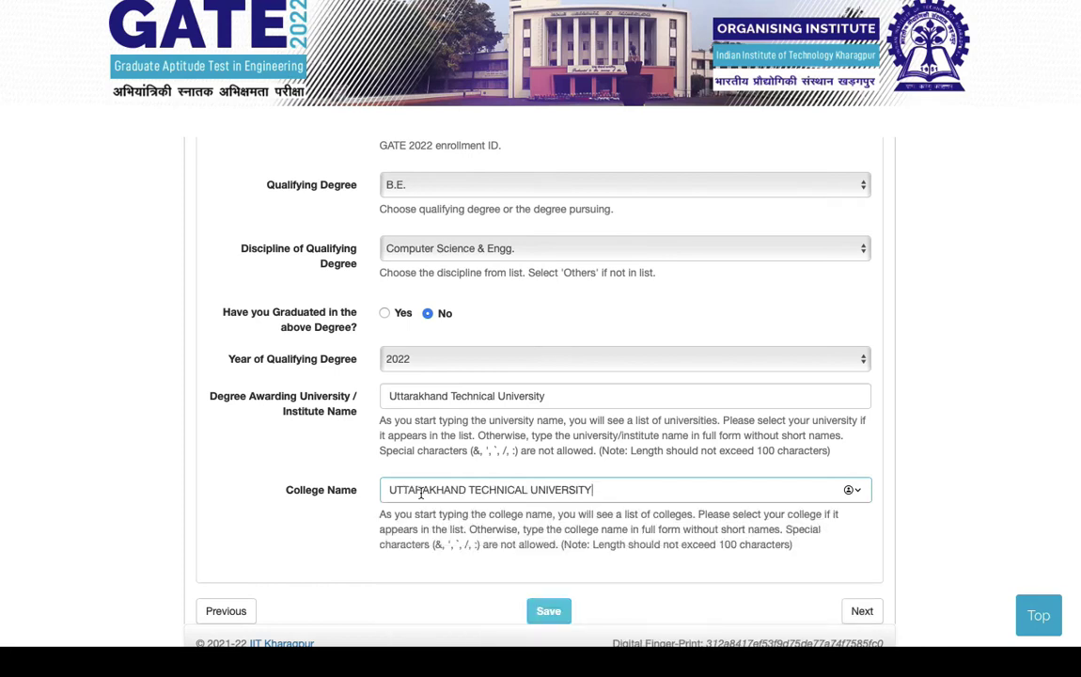
click(548, 611)
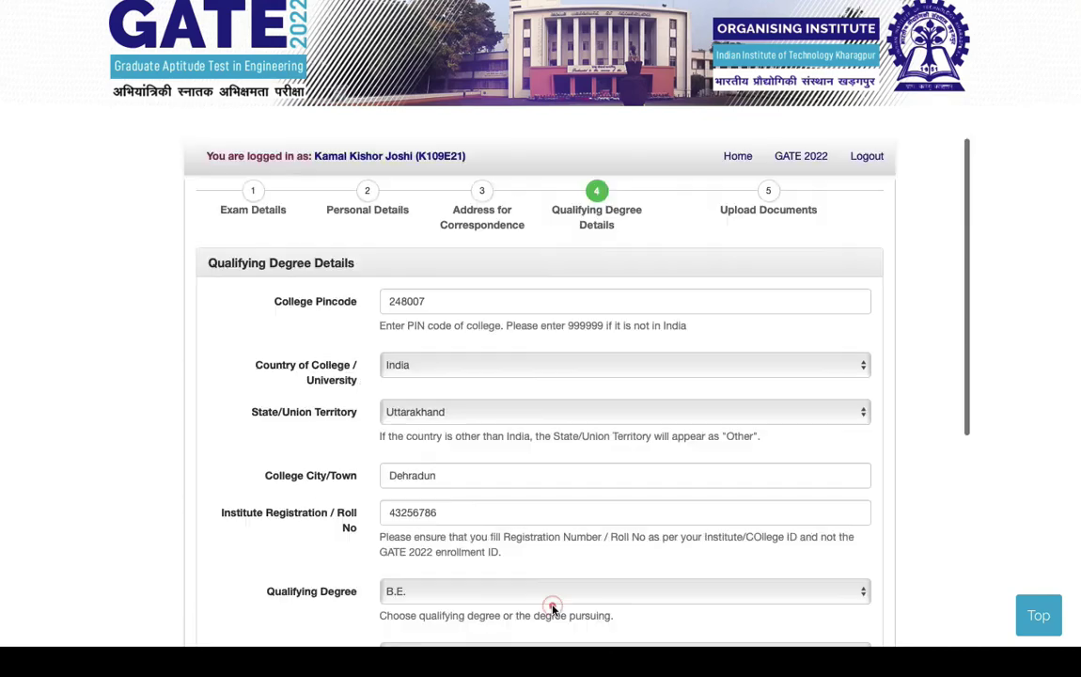
scroll(646, 588, down, 5)
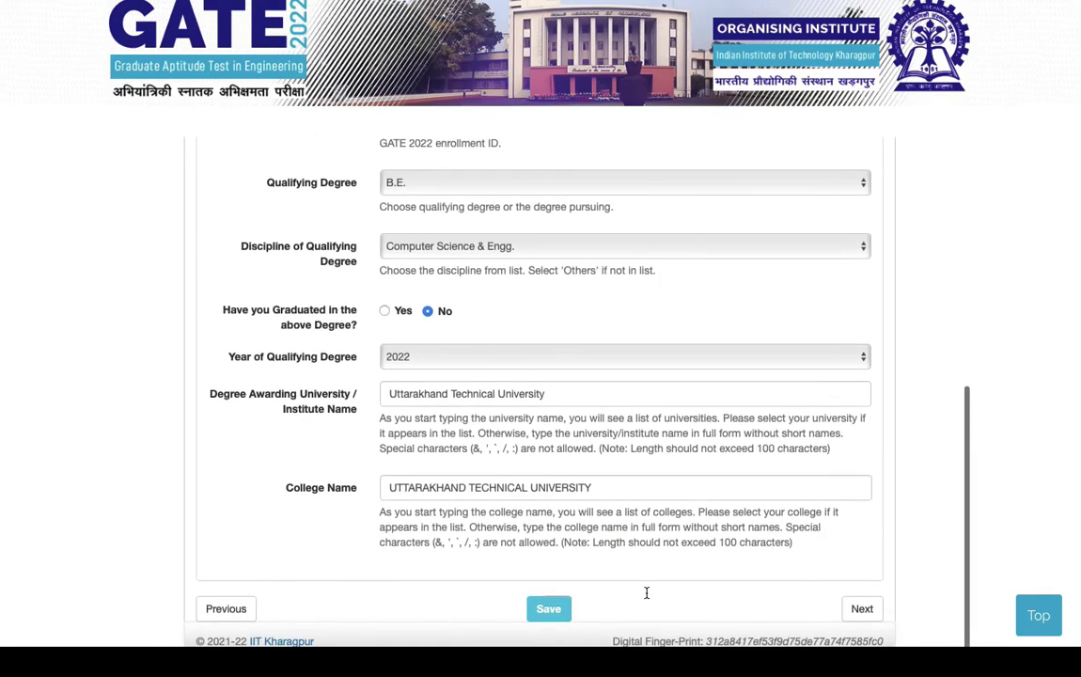
click(850, 620)
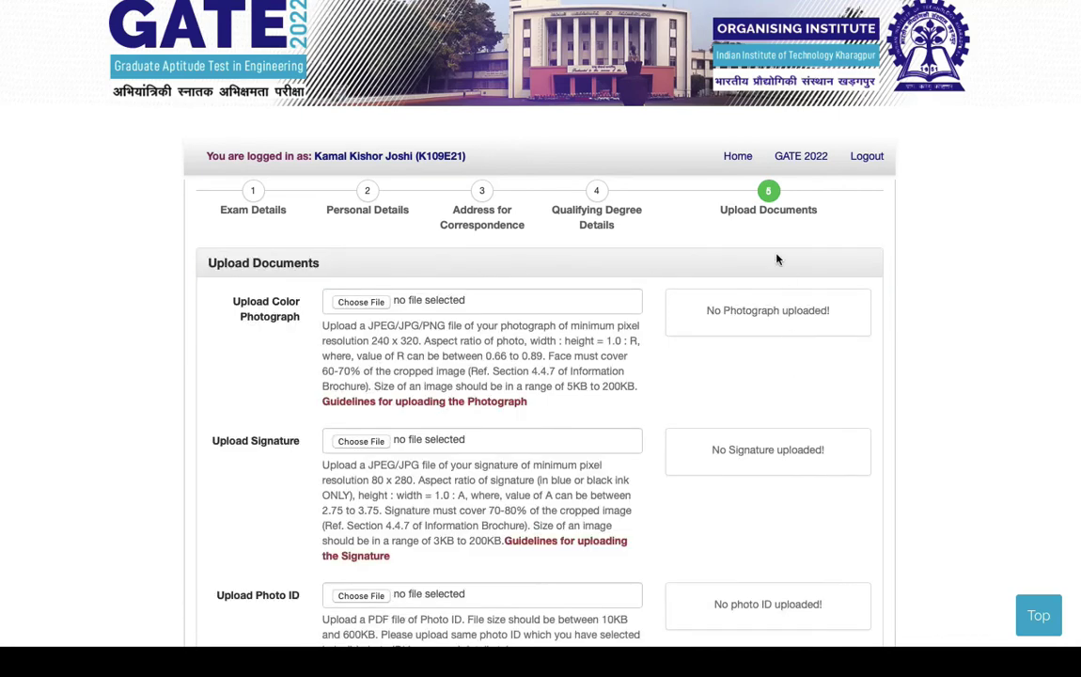
Upload the colour photograph and the signature image.
click(358, 301)
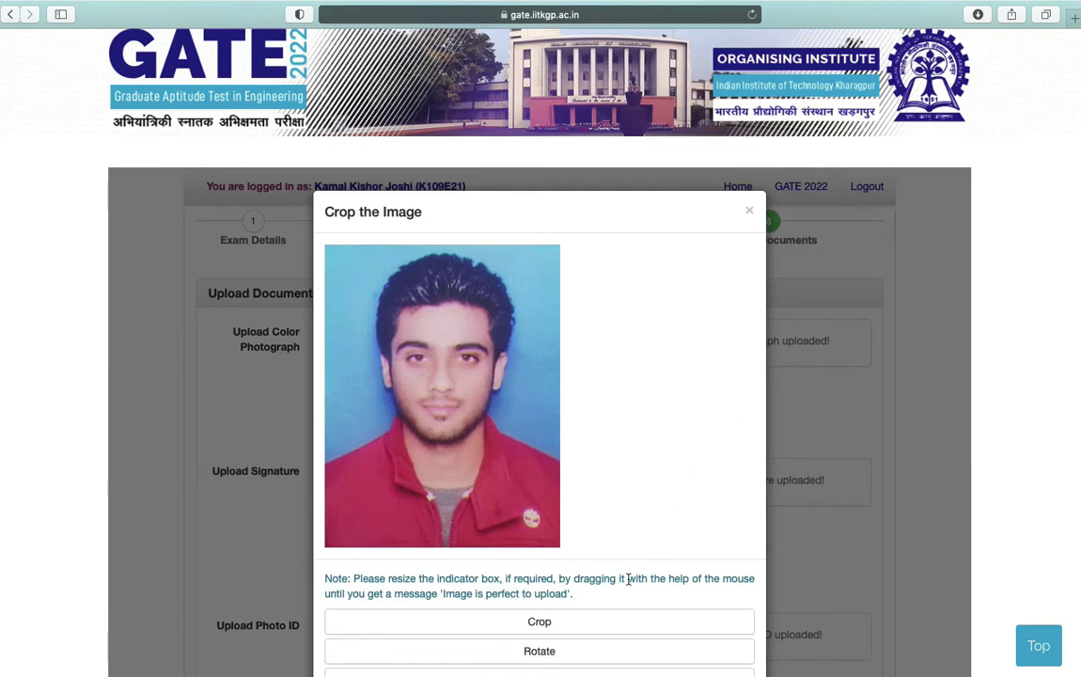
mouse_move(595, 657)
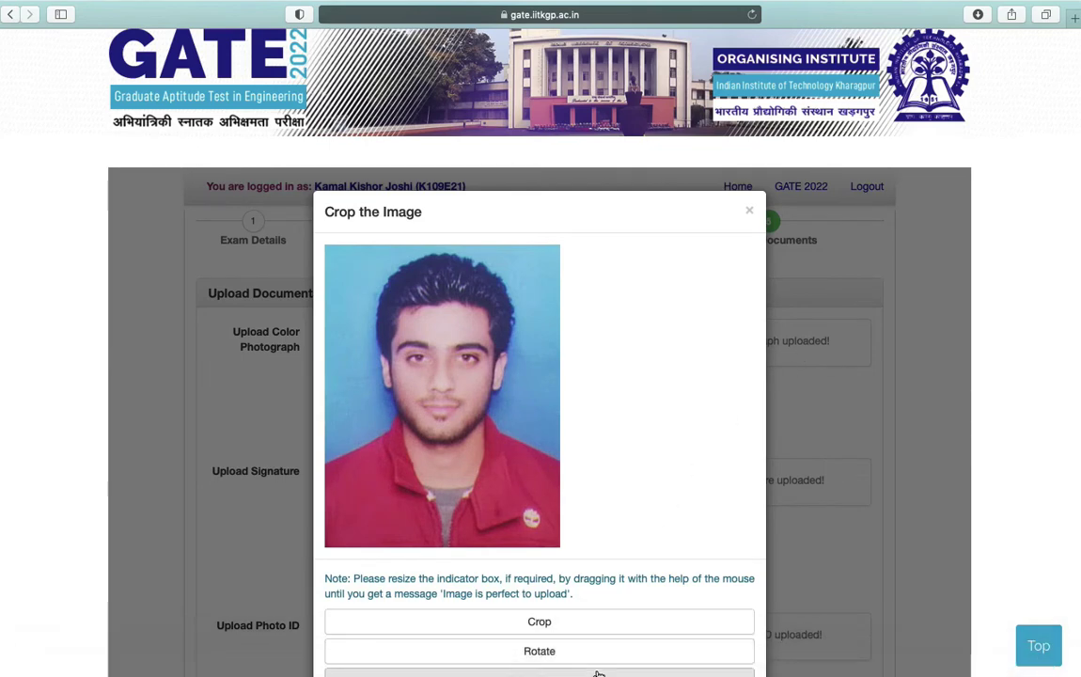
click(594, 663)
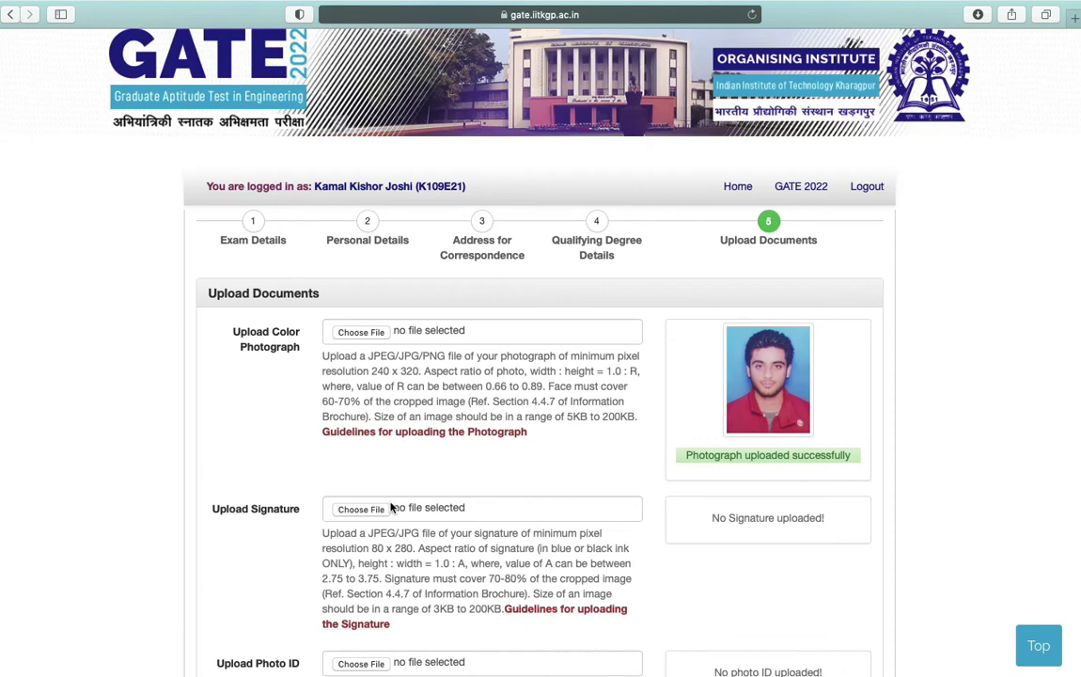
click(359, 509)
key(Return)
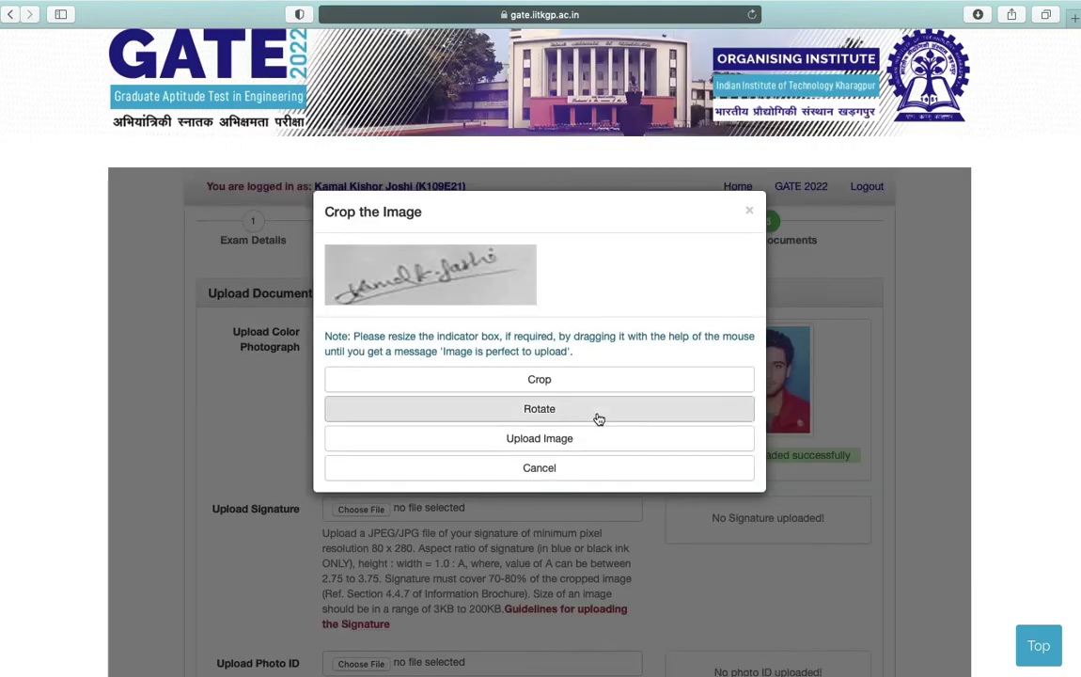
click(578, 438)
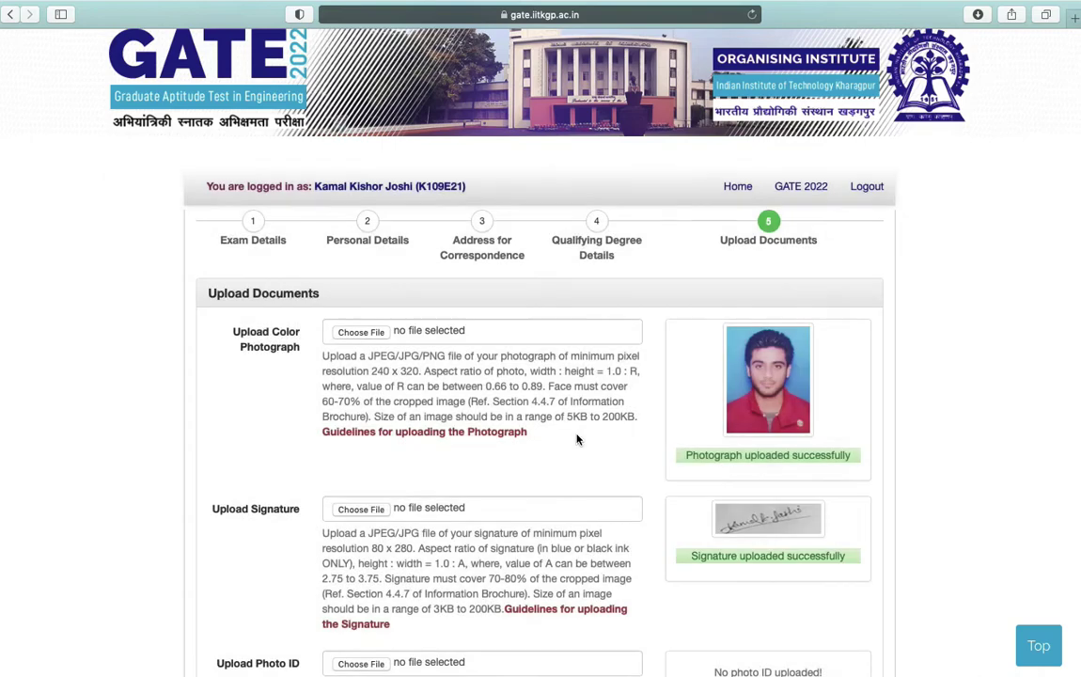
Upload the photo ID PDF, set the information source to GATE 2022 Poster, and save.
scroll(577, 439, down, 5)
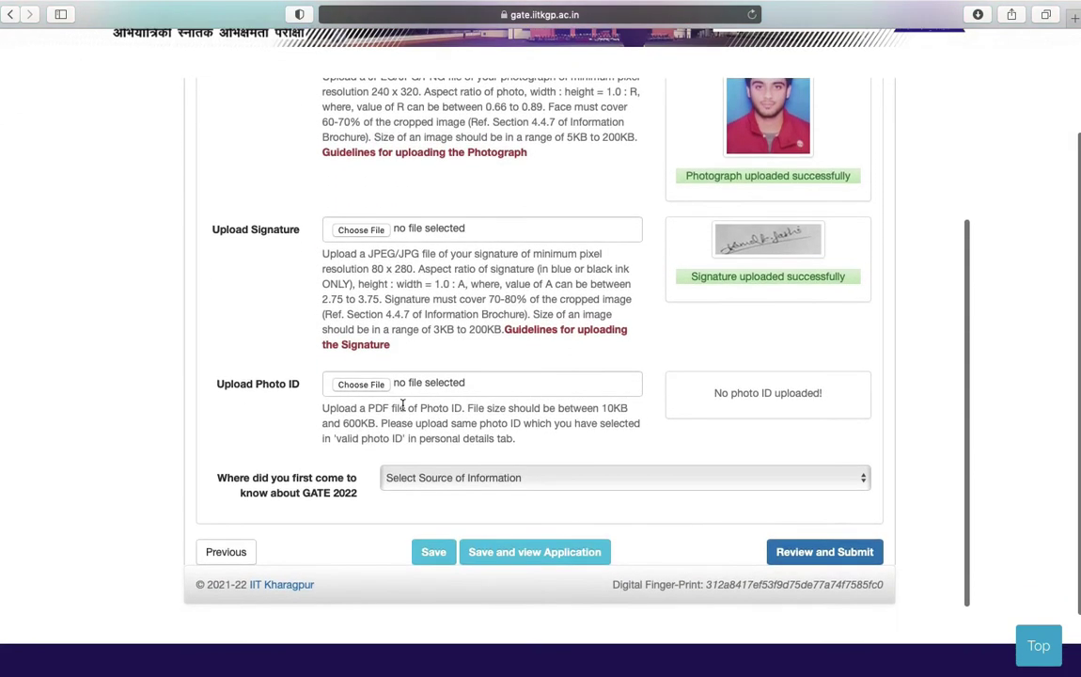
click(361, 383)
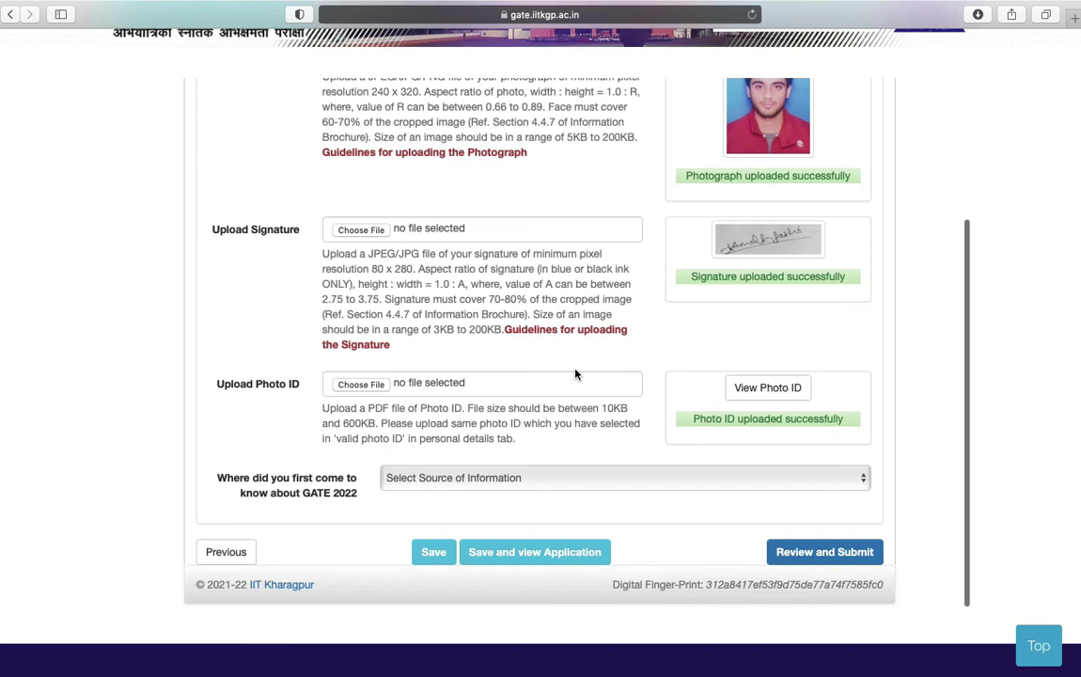
click(527, 477)
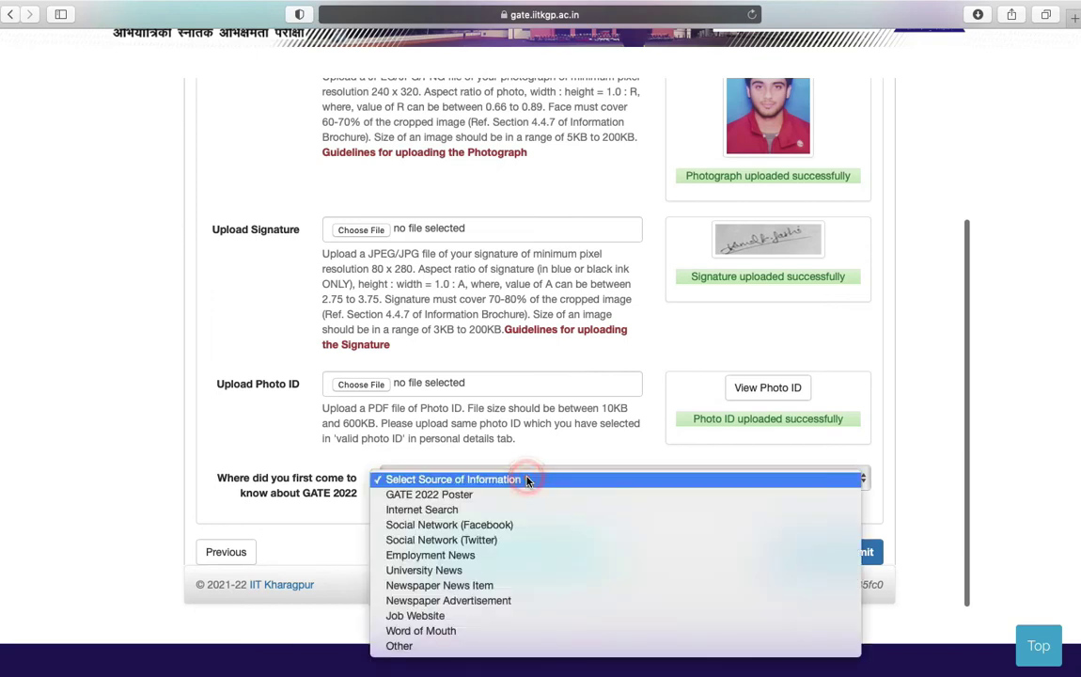
click(521, 495)
click(434, 552)
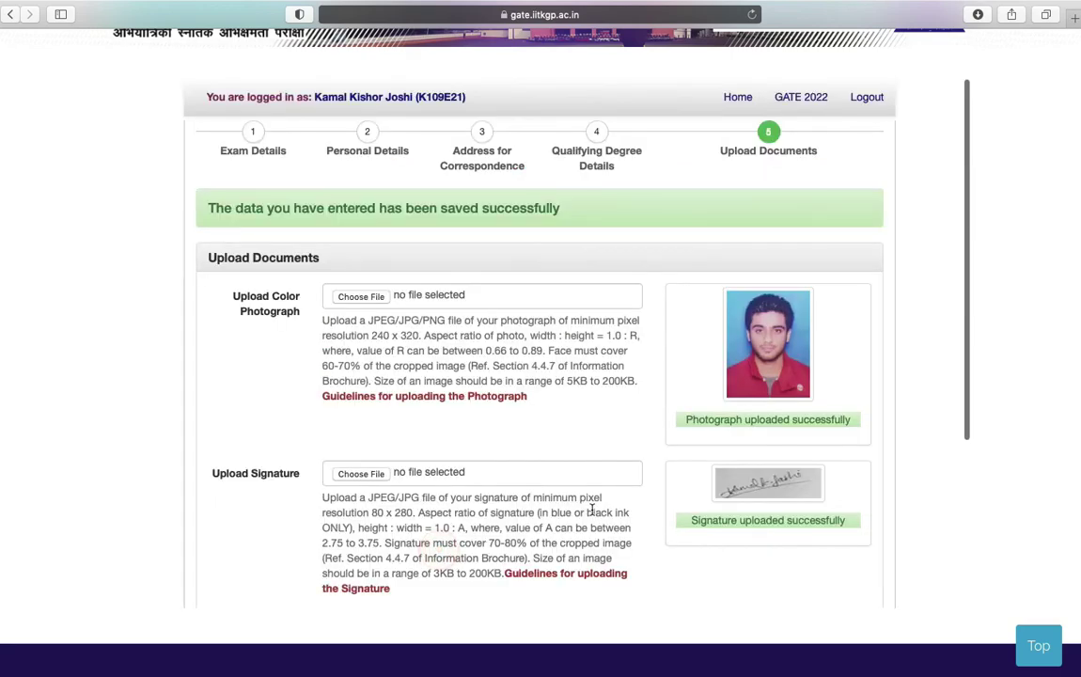
scroll(588, 498, down, 5)
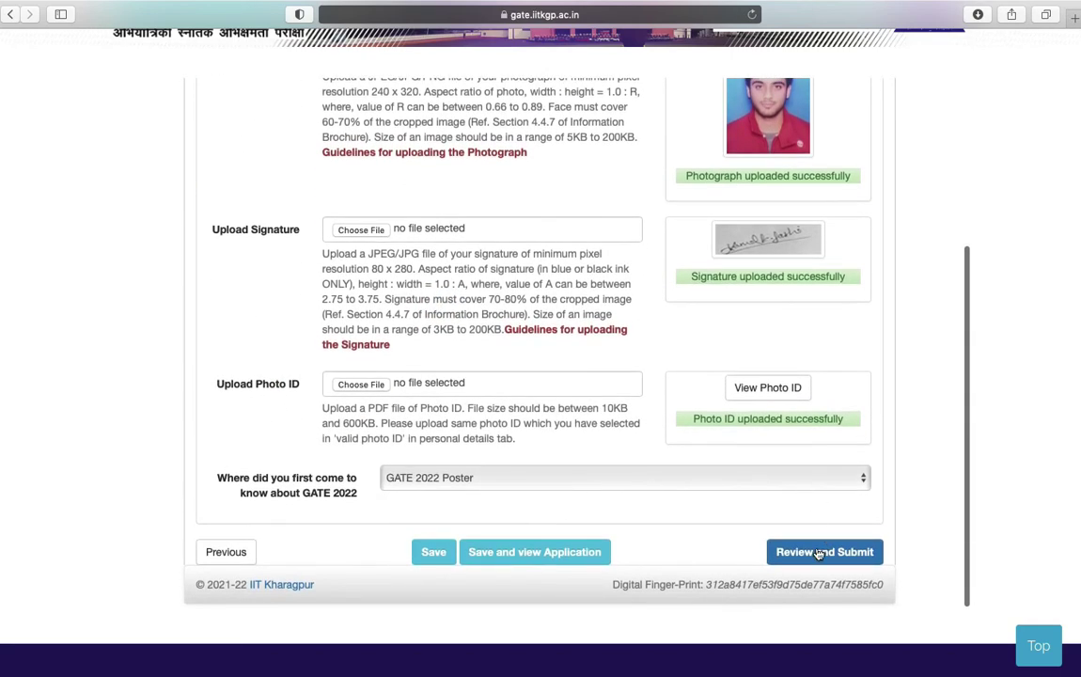
click(813, 558)
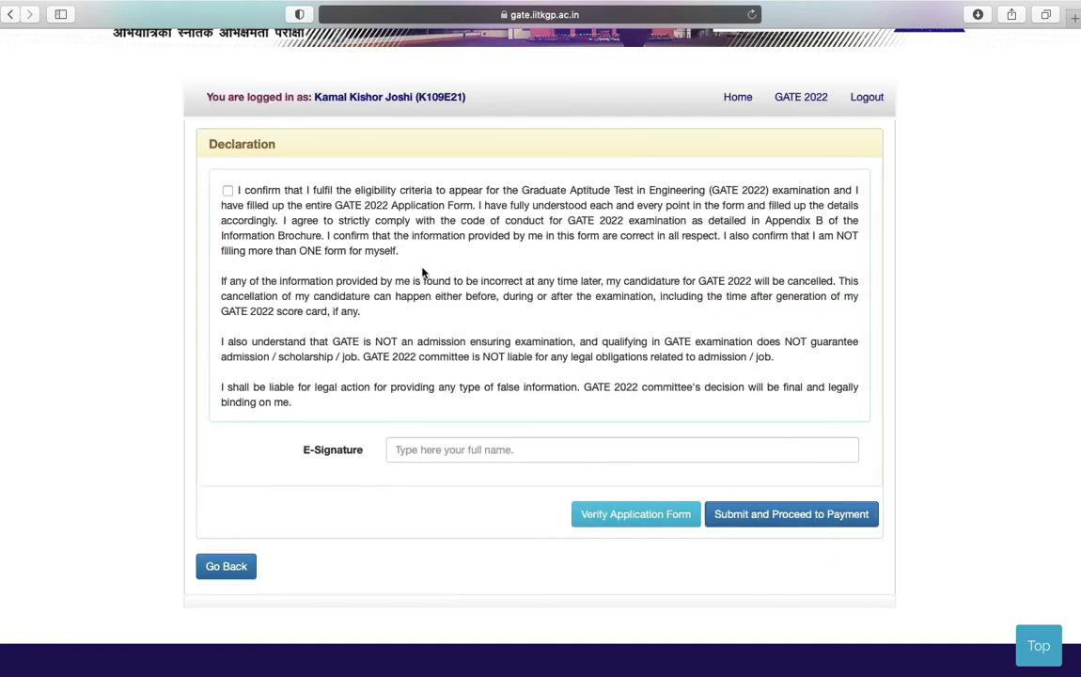
Tick the eligibility declaration checkbox on the Declaration page.
click(227, 192)
drag(247, 189, 380, 408)
click(404, 317)
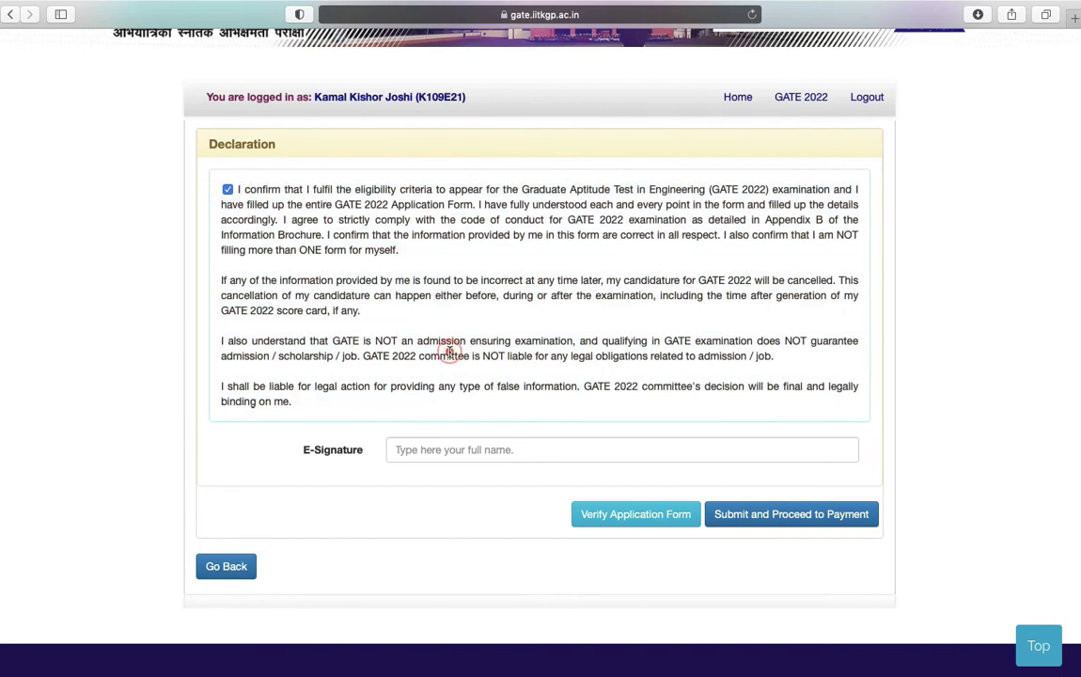
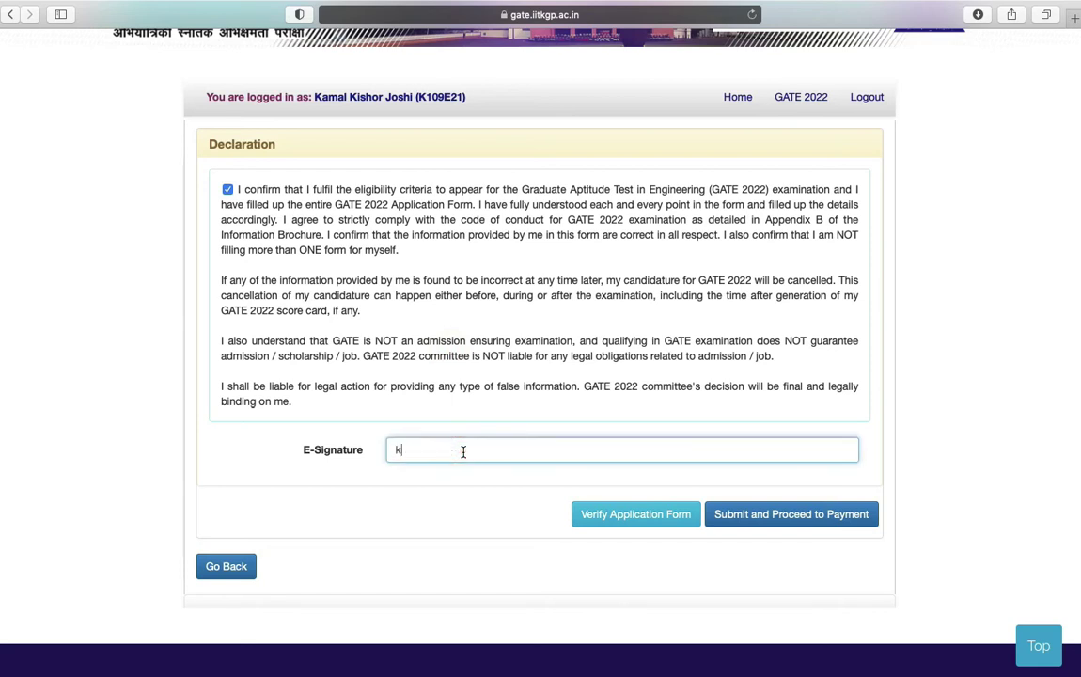
Enter the candidate's full name as the e-signature, capitalising its first letter, and download a form preview.
key(Home)
key(Delete)
text(K)
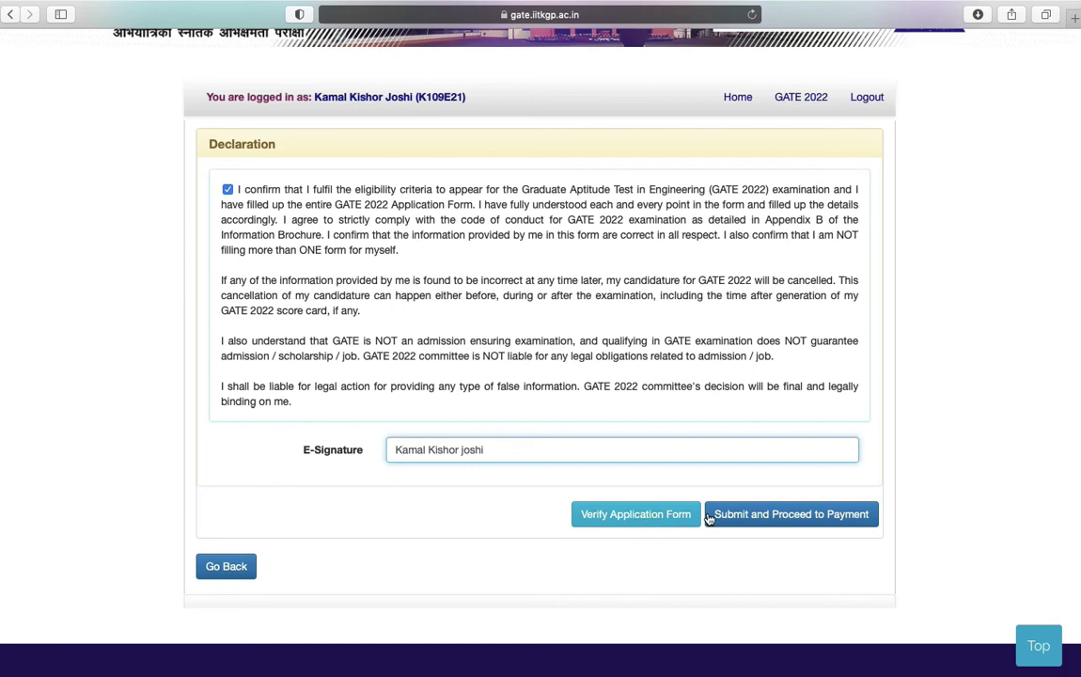
click(656, 515)
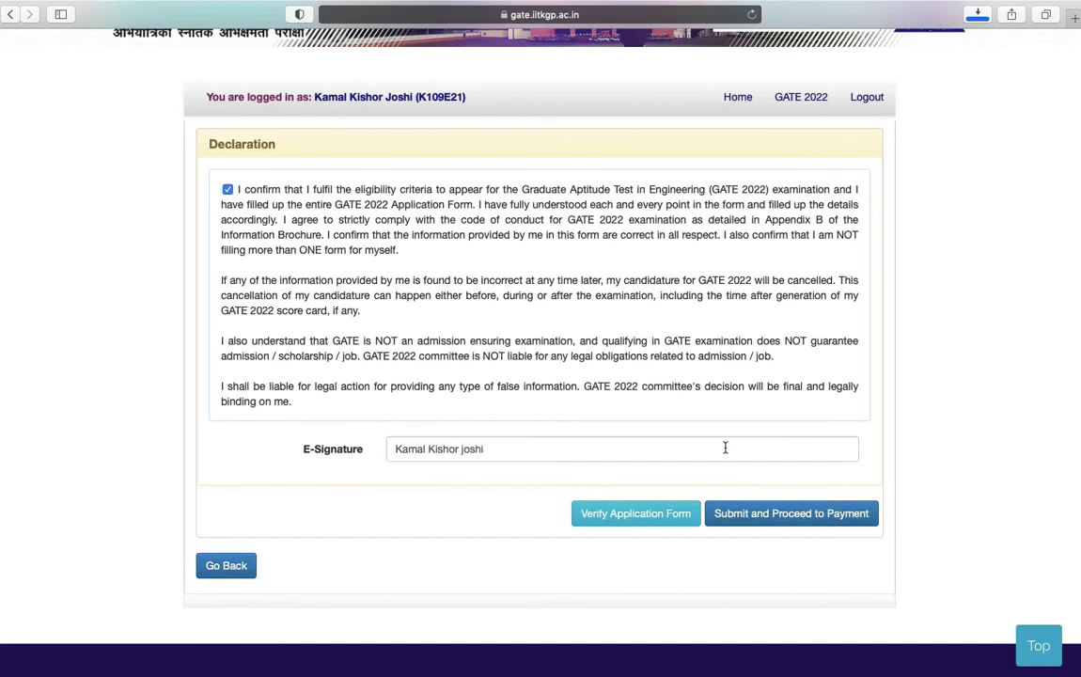
Submit the form for payment and confirm it by entering the received OTP.
click(746, 515)
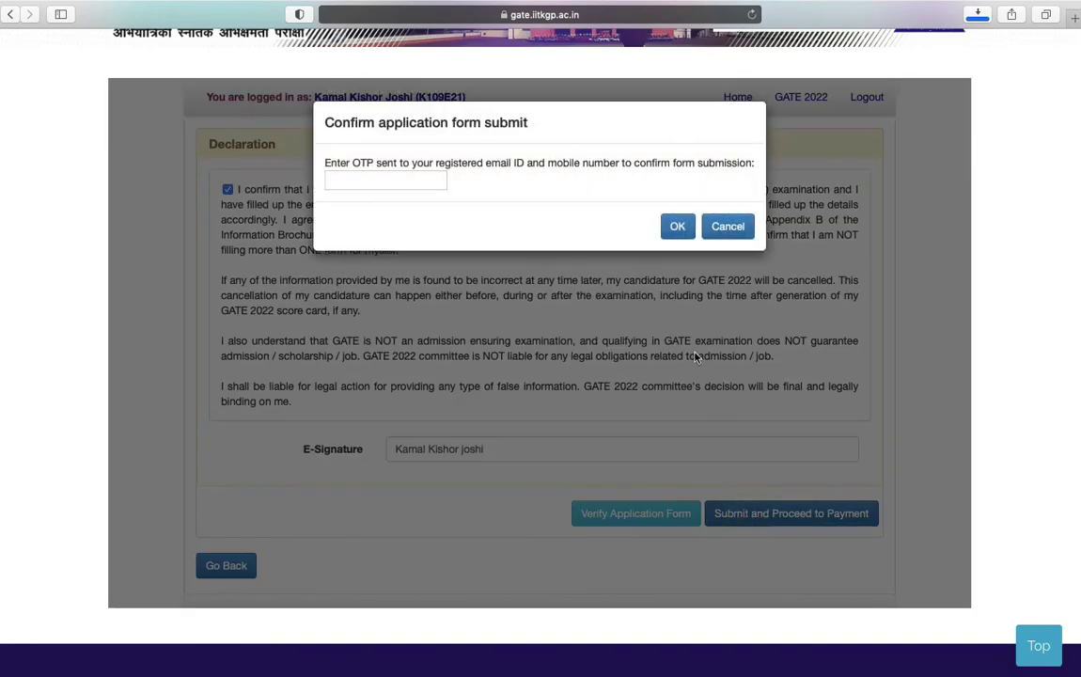
click(408, 179)
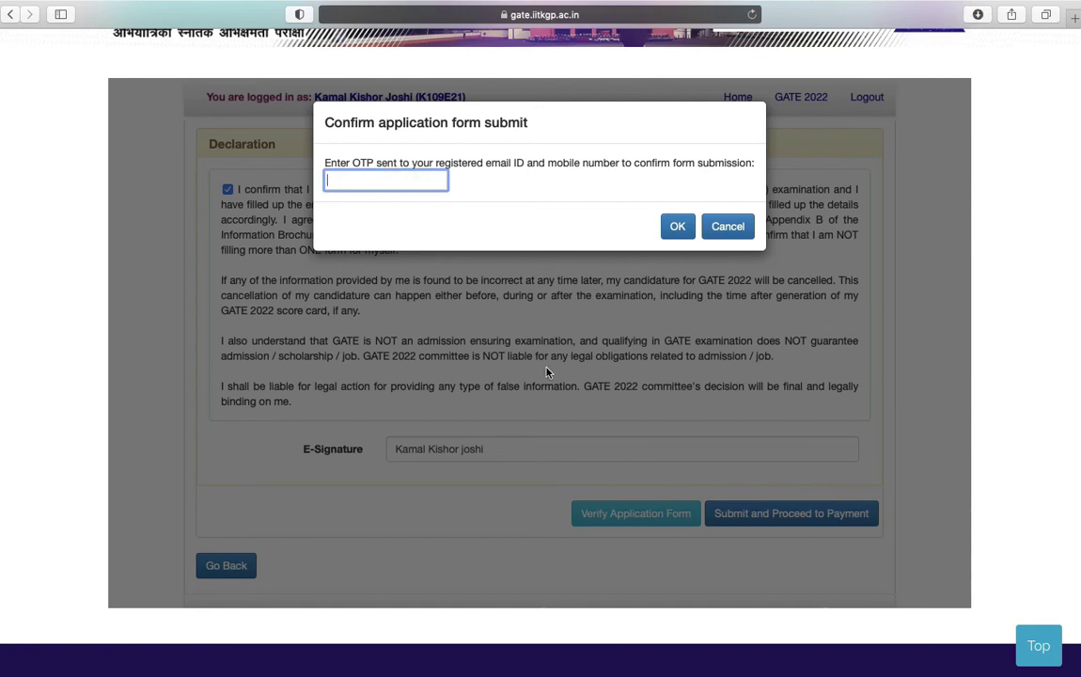
click(678, 229)
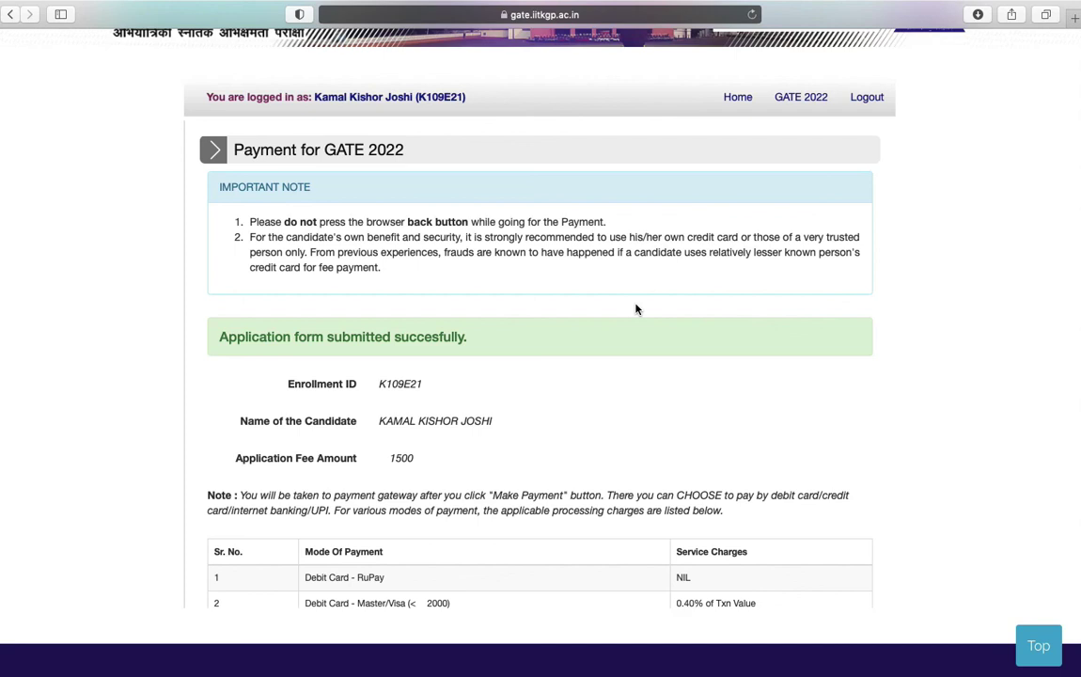
Check the submission success message and the ₹1500 application fee on the Payment page.
drag(475, 338, 216, 335)
click(492, 340)
scroll(491, 342, down, 4)
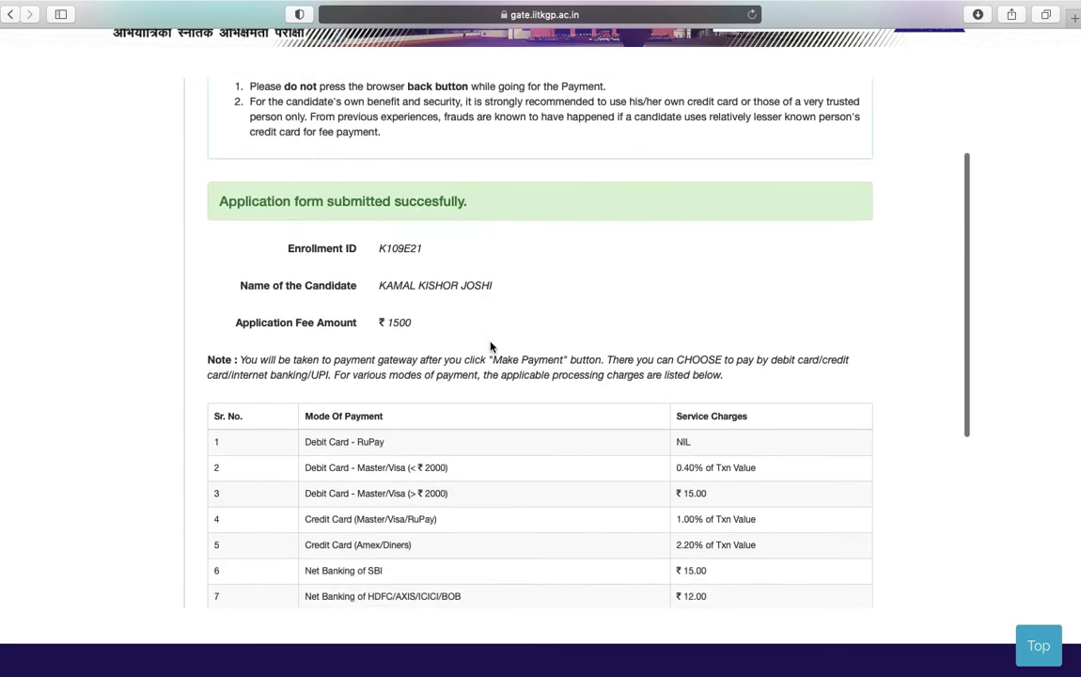
double_click(399, 315)
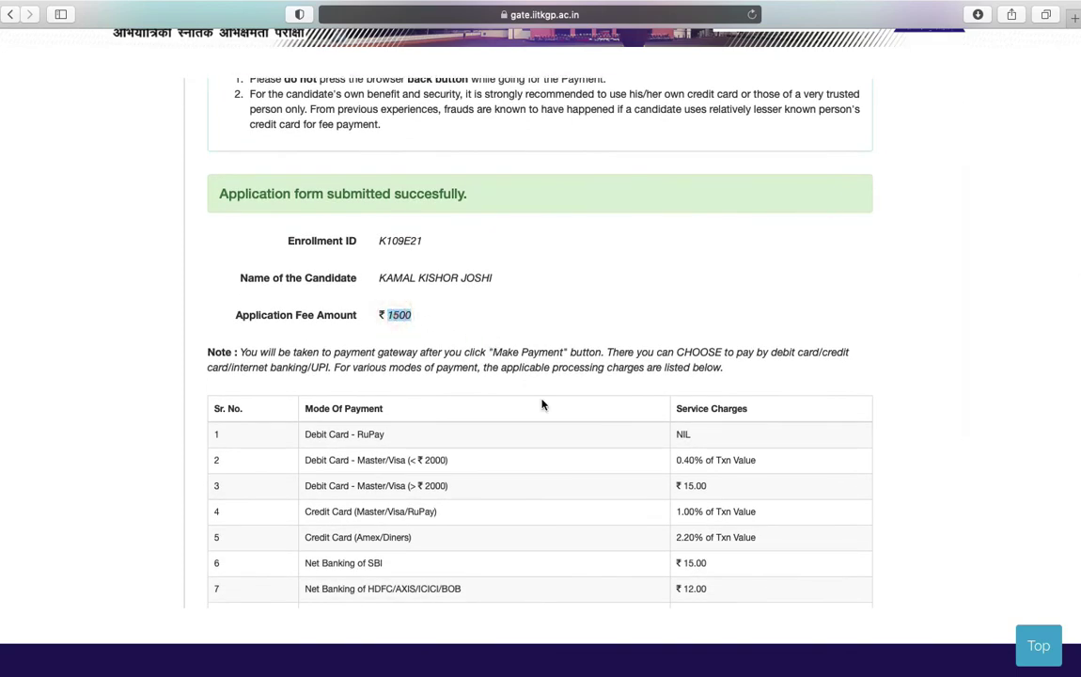
scroll(541, 404, down, 2)
scroll(541, 404, down, 6)
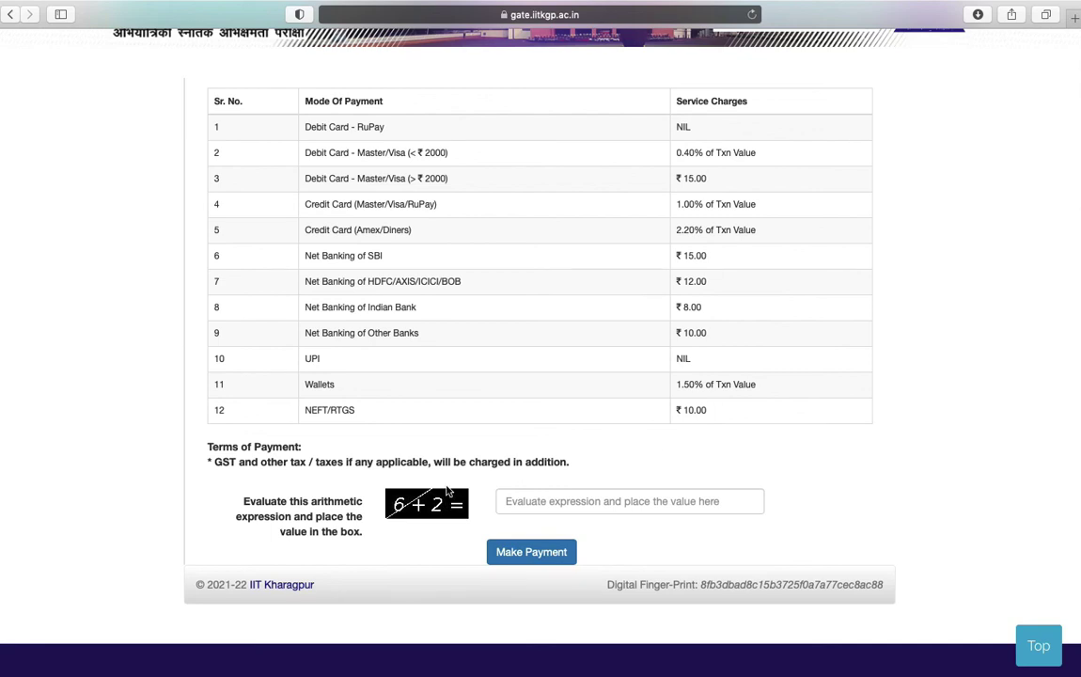
Answer the 6 + 2 arithmetic check with 8 and proceed to the payment gateway.
click(524, 498)
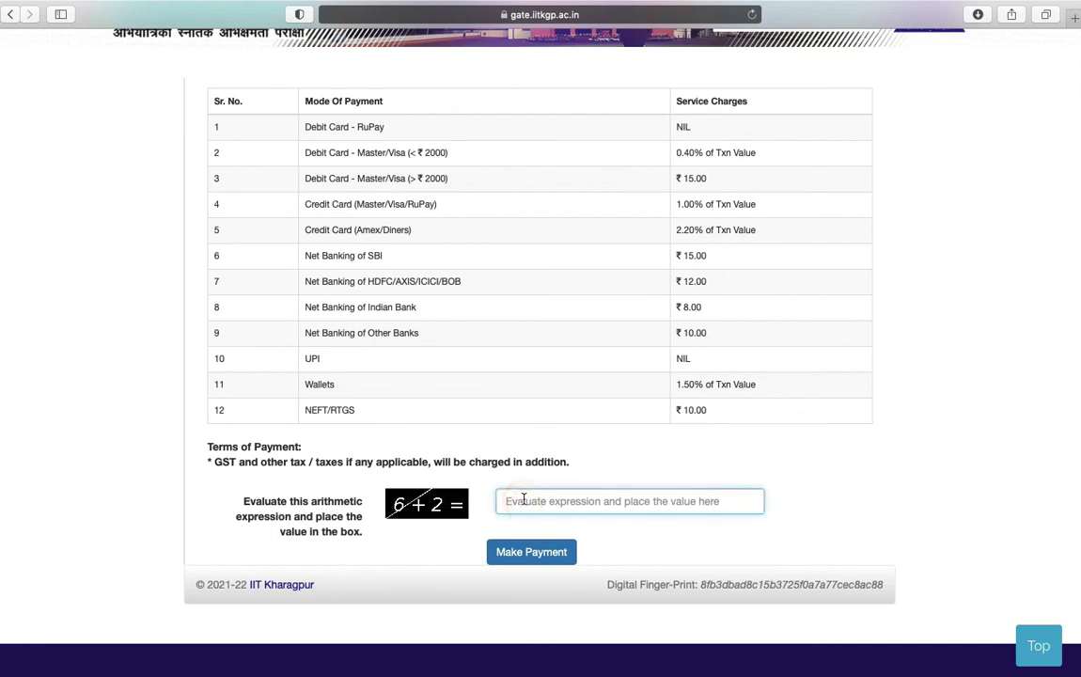
text(8)
click(544, 555)
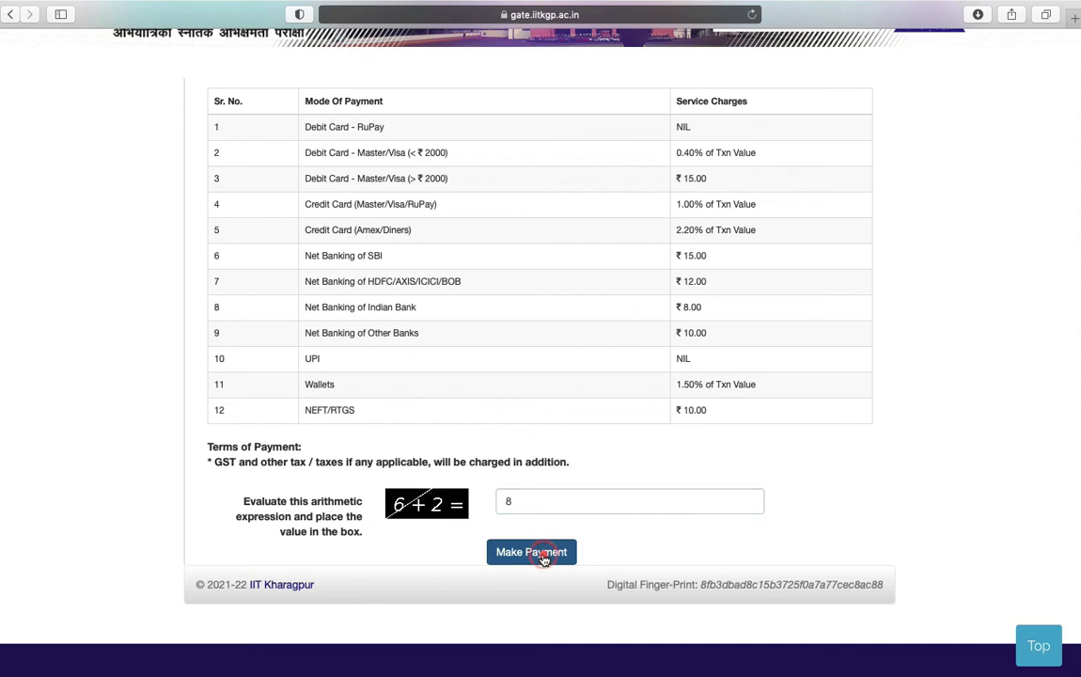